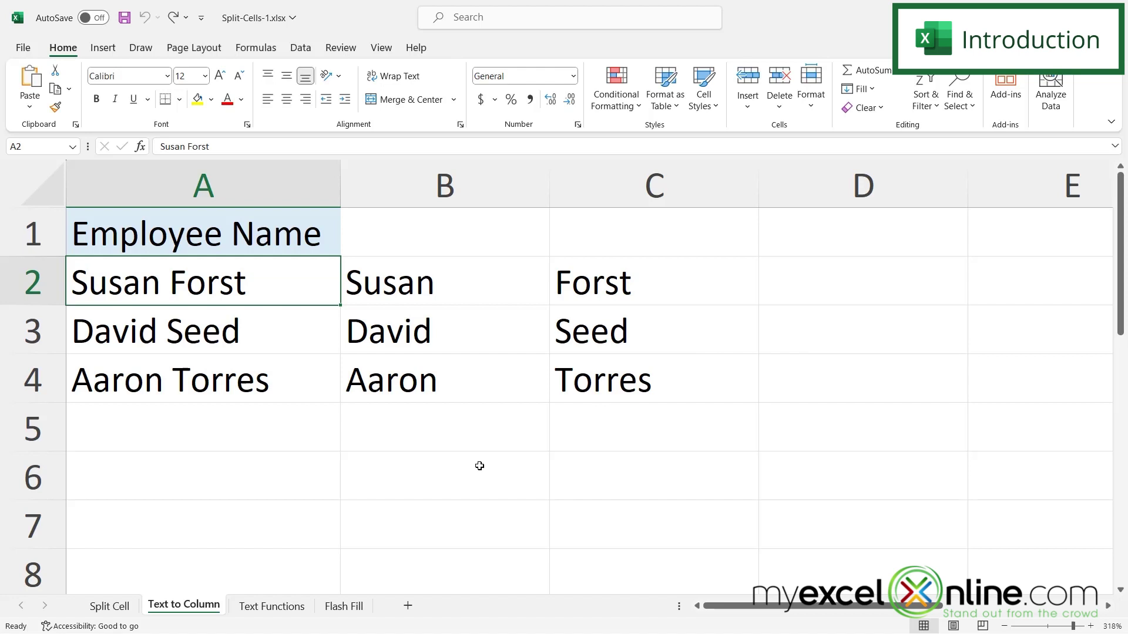
# - Move to the Text to Column sheet, where only the full names remain in column A
pyautogui.hotkey('ctrl', 'pagedown')
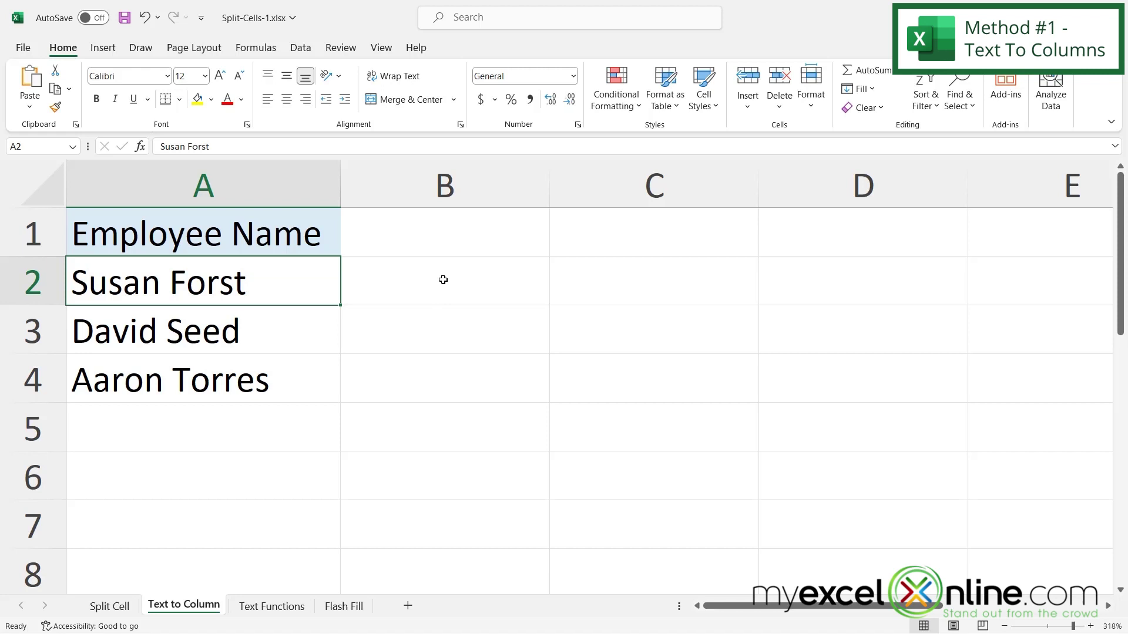
# - Launch the Text to Columns wizard from the Data ribbon for the names in A2:A4
pyautogui.click(308, 50)
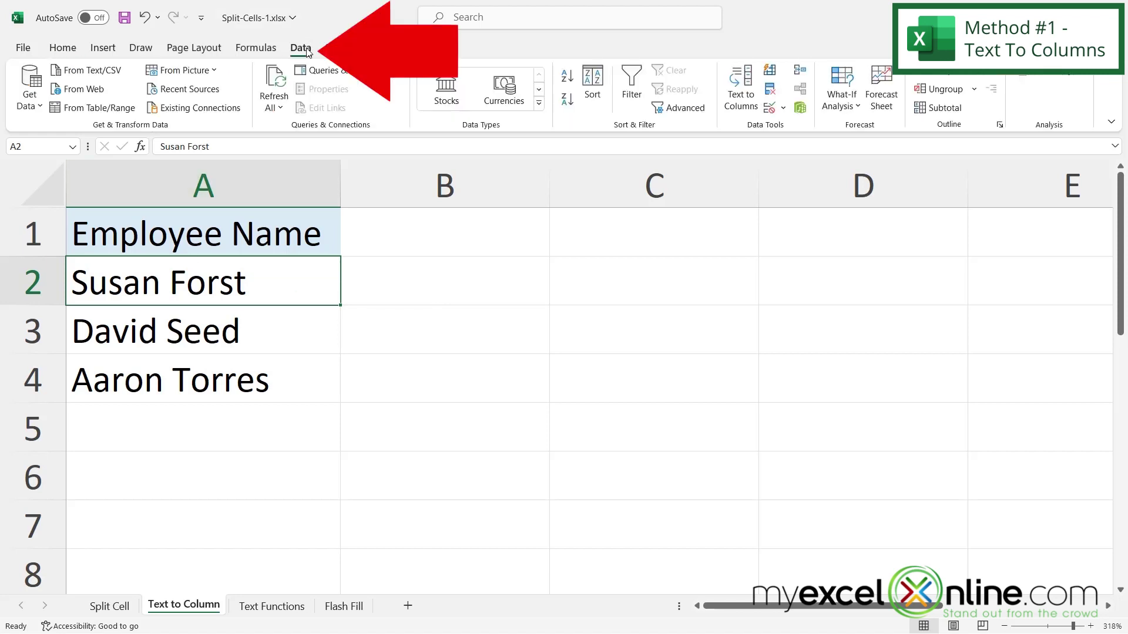
pyautogui.click(215, 284)
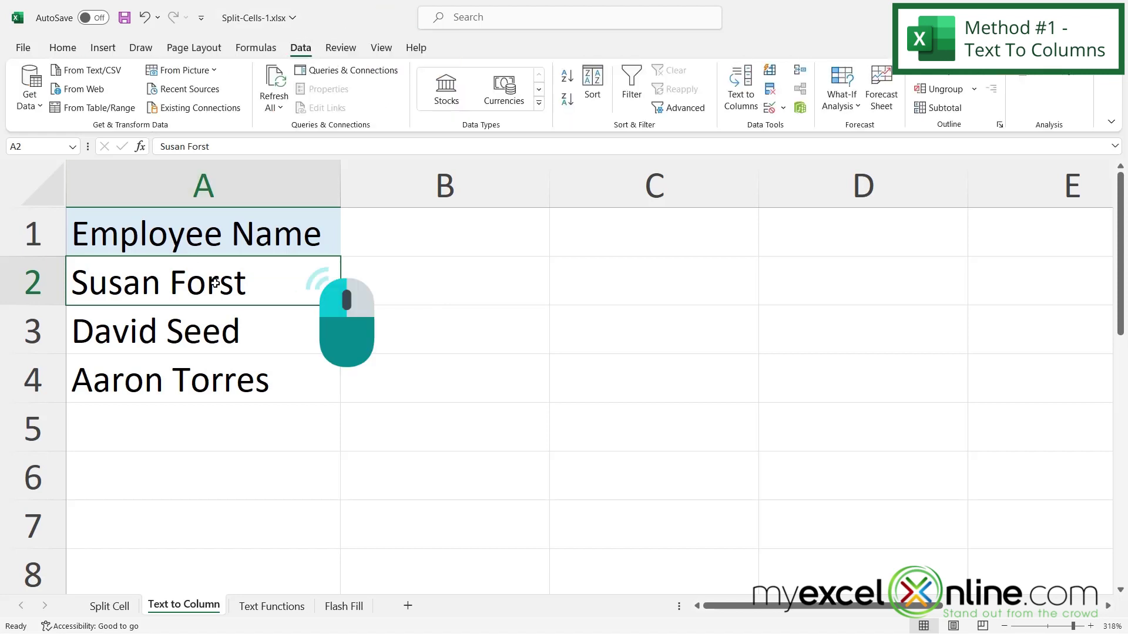
pyautogui.moveTo(216, 284); pyautogui.dragTo(264, 391)
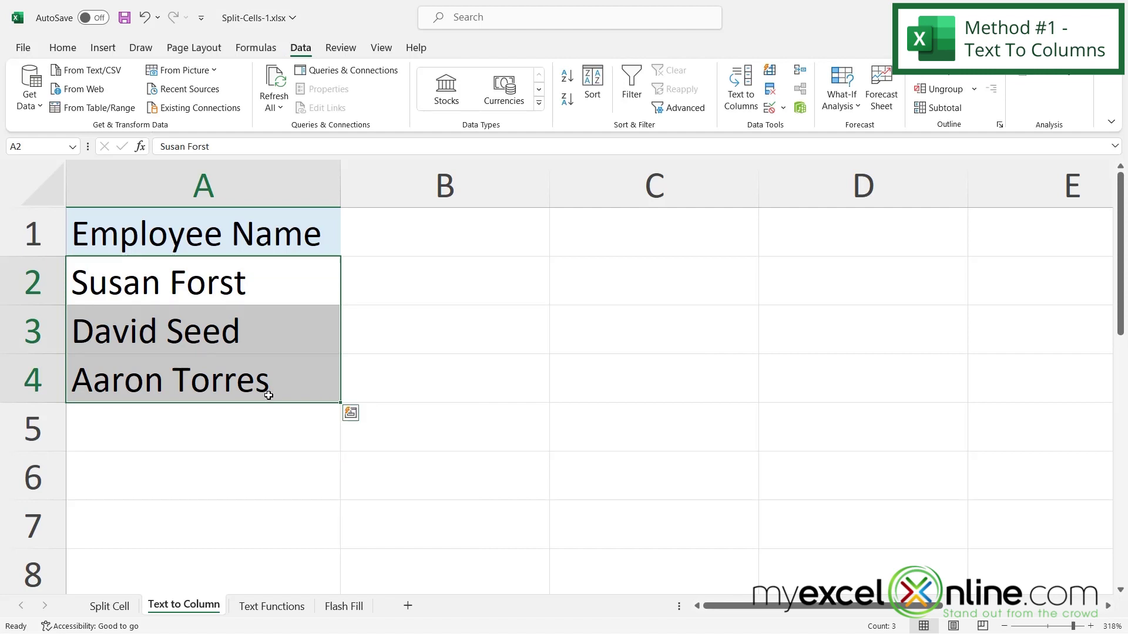
pyautogui.click(743, 83)
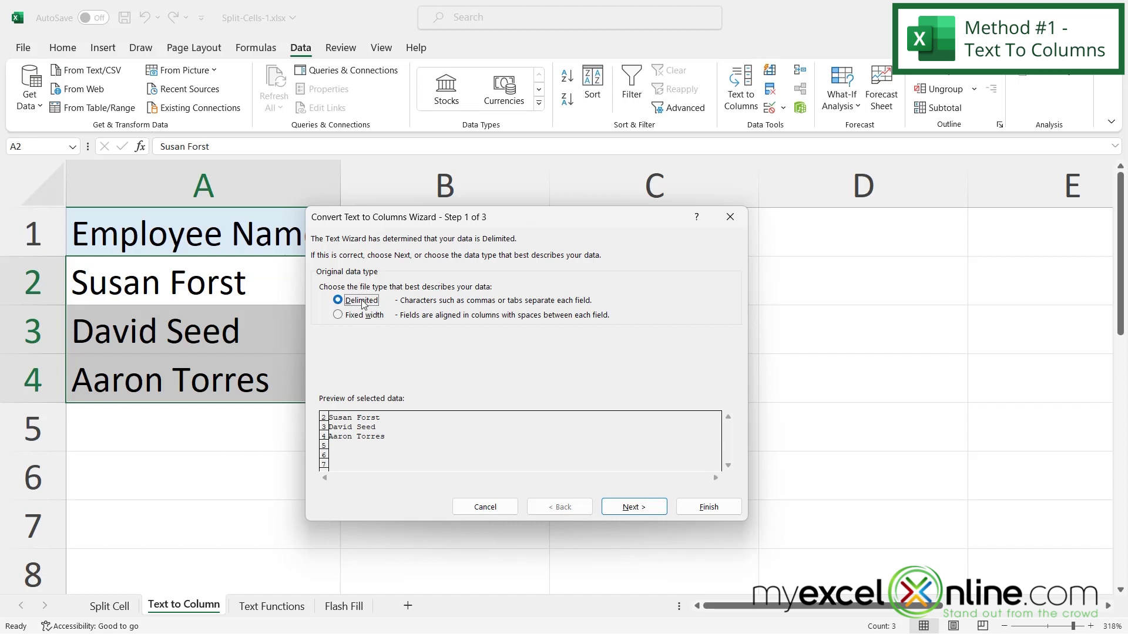
# - Use Space instead of Tab as the delimiter so the names split in two
pyautogui.click(637, 506)
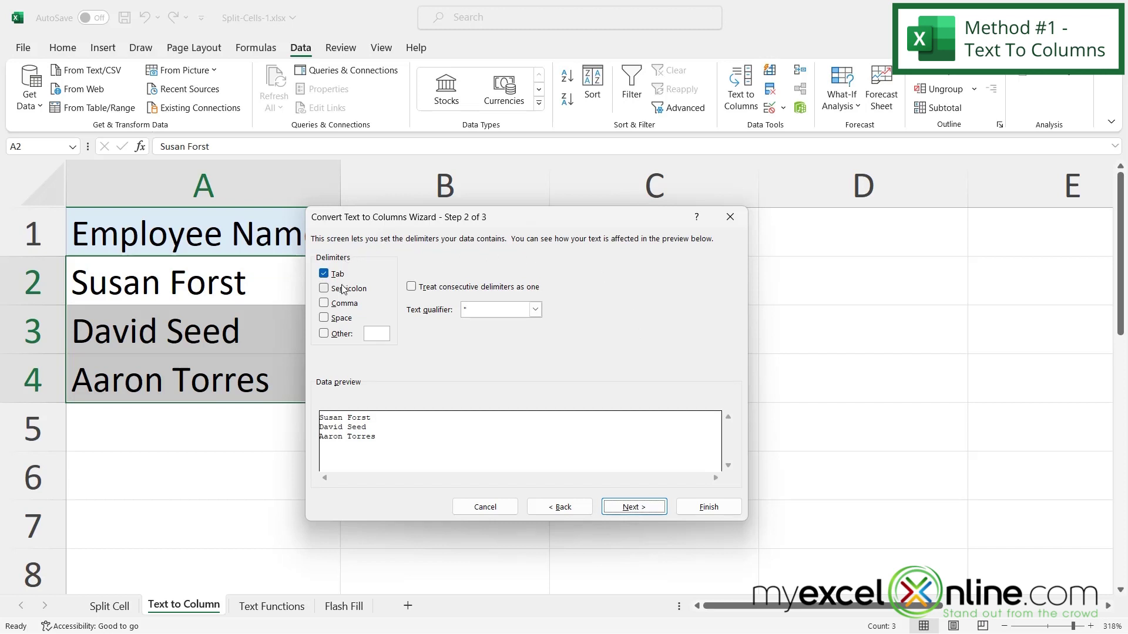
pyautogui.click(324, 275)
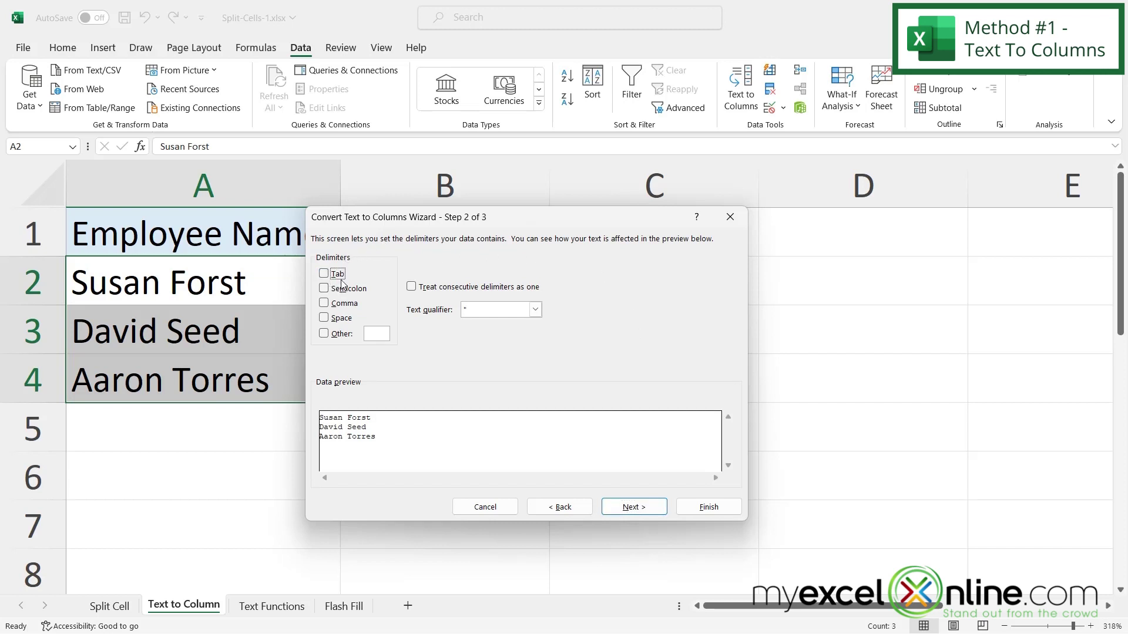
pyautogui.click(323, 318)
# - Set the split destination to B2 and finish, putting first names in B and last names in C
pyautogui.click(634, 505)
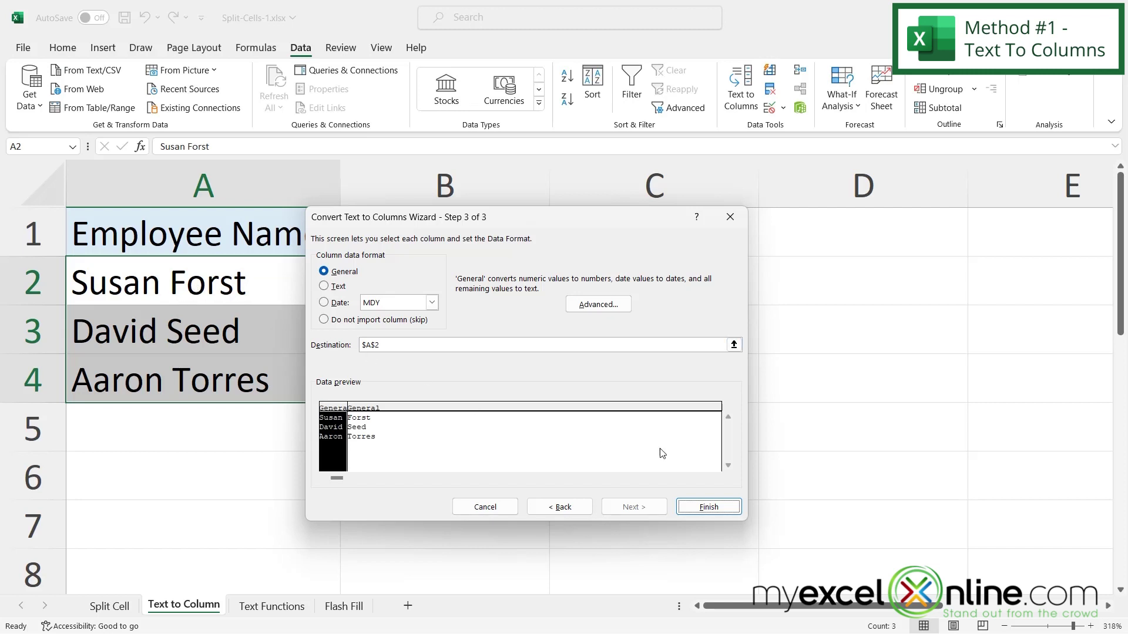
pyautogui.click(368, 344)
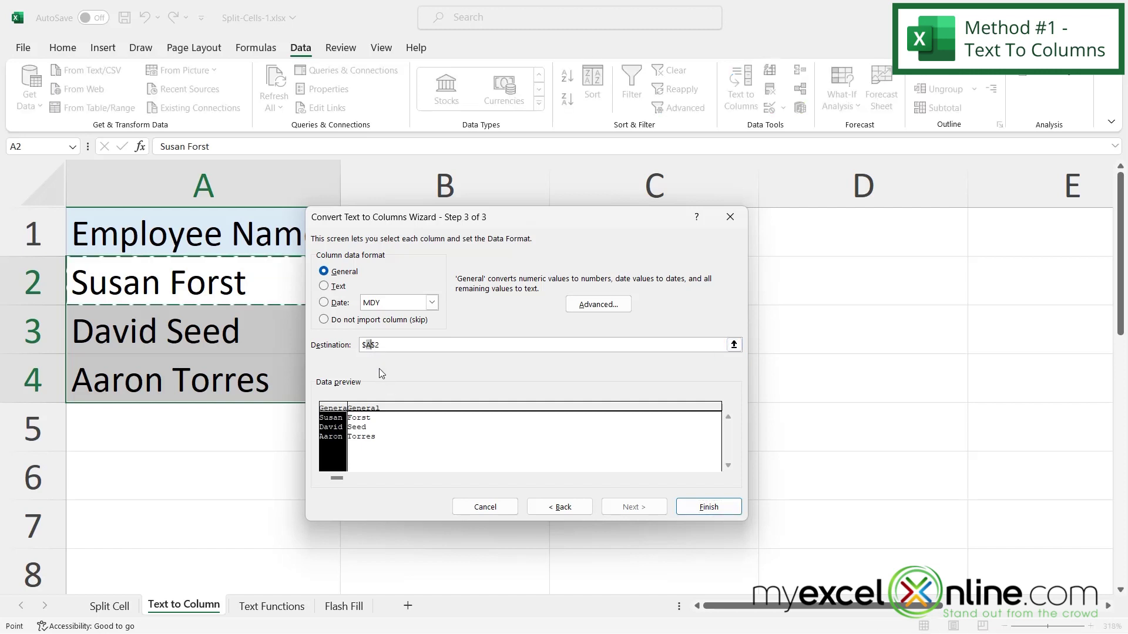
pyautogui.write('B')
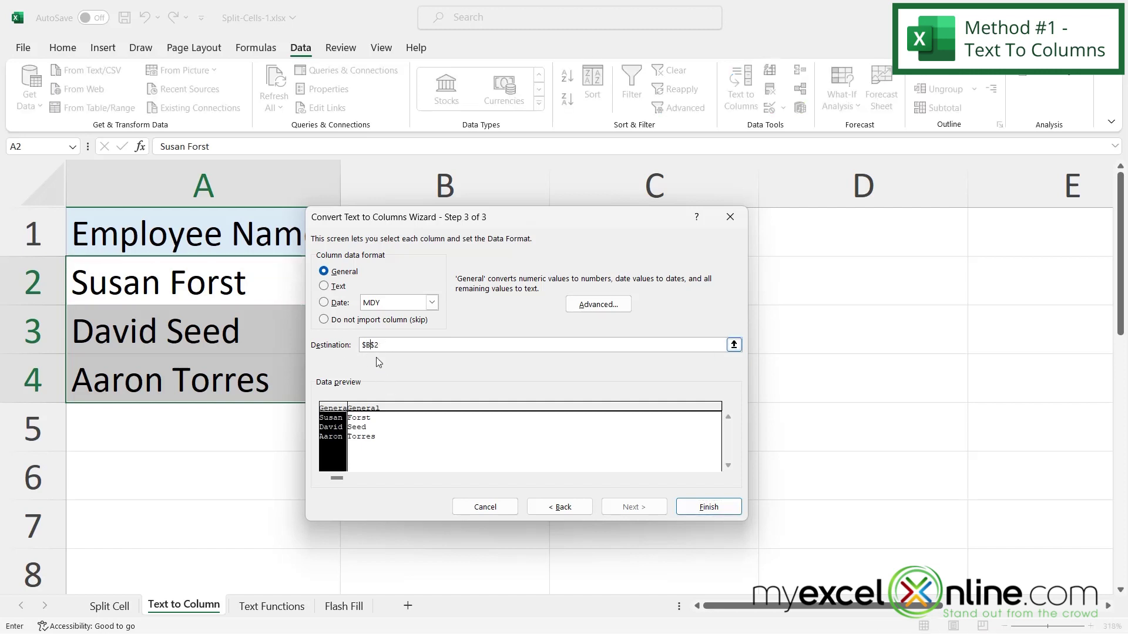
pyautogui.click(709, 508)
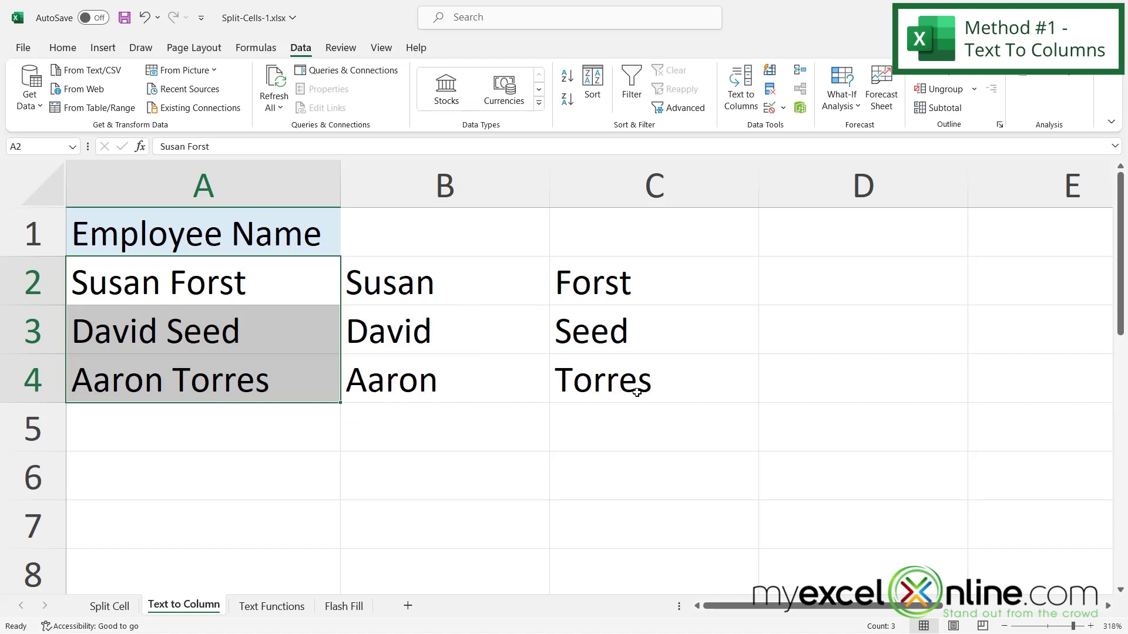
# - Enter a new employee's full name in A5 below the existing names
pyautogui.click(335, 417)
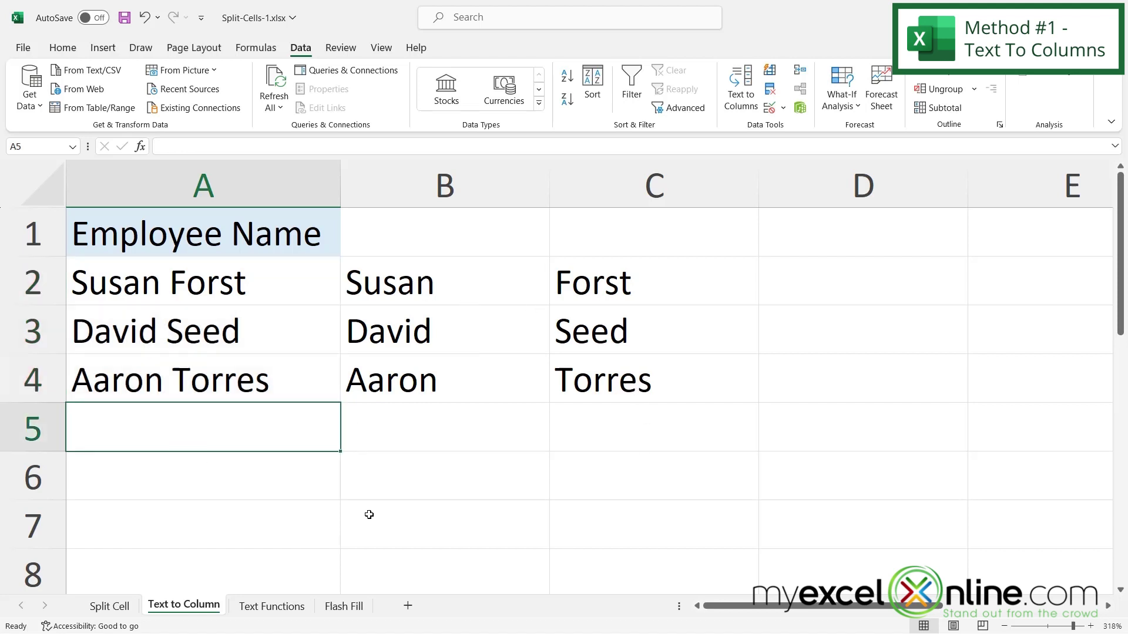
pyautogui.write('John Mic')
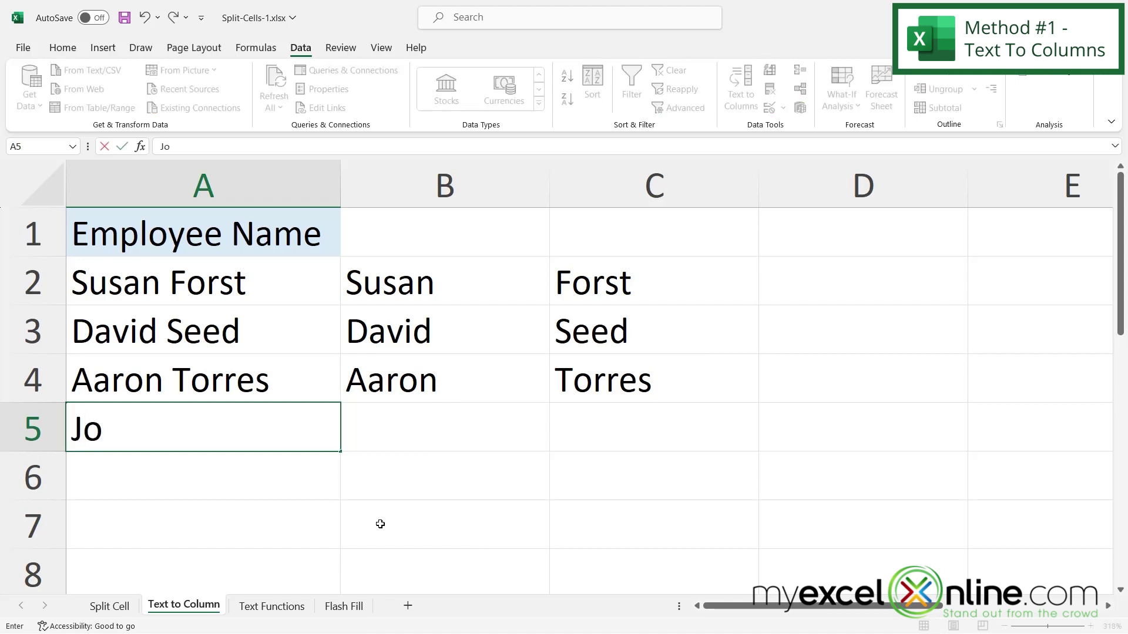
pyautogui.press('Tab')
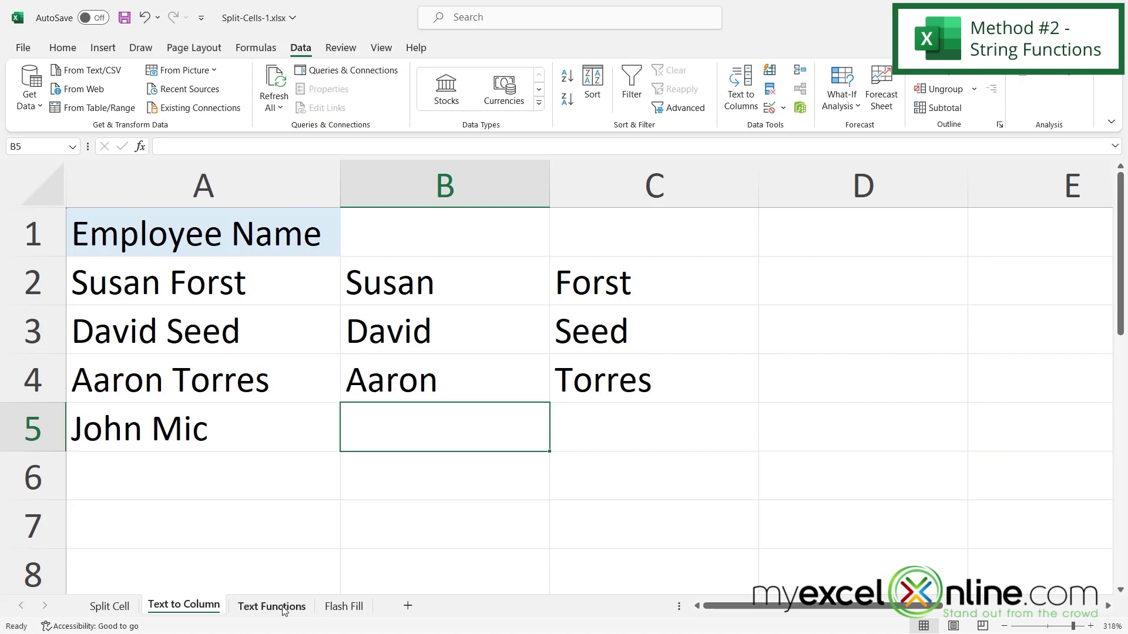
# - On the Text Functions sheet, begin the formula =LEFT(A2, in B2
pyautogui.click(283, 611)
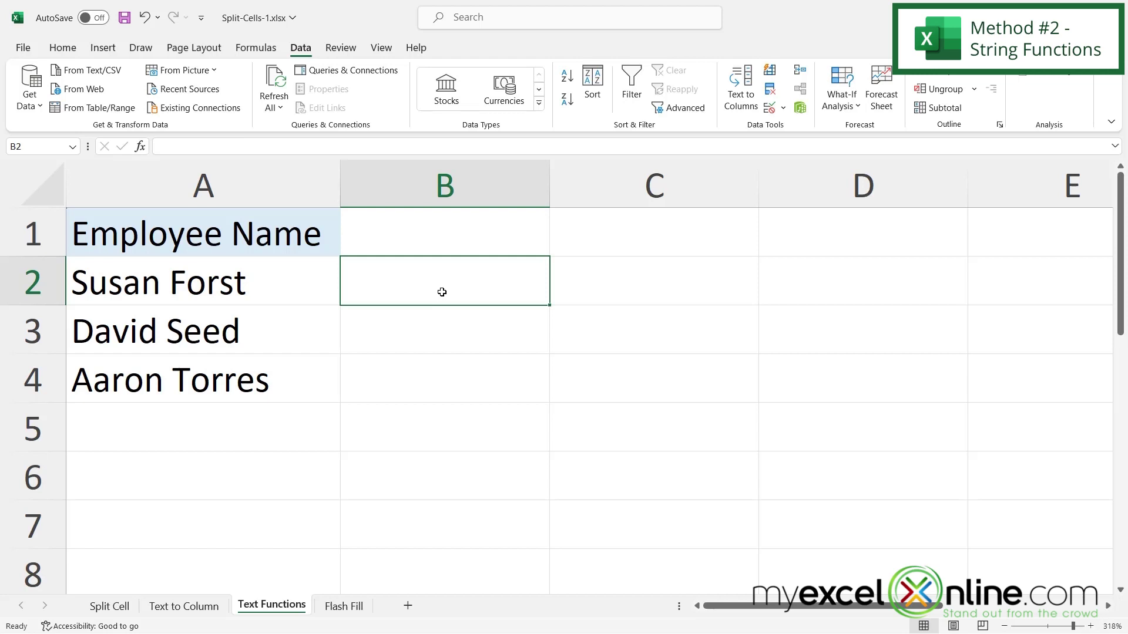
pyautogui.write('=left')
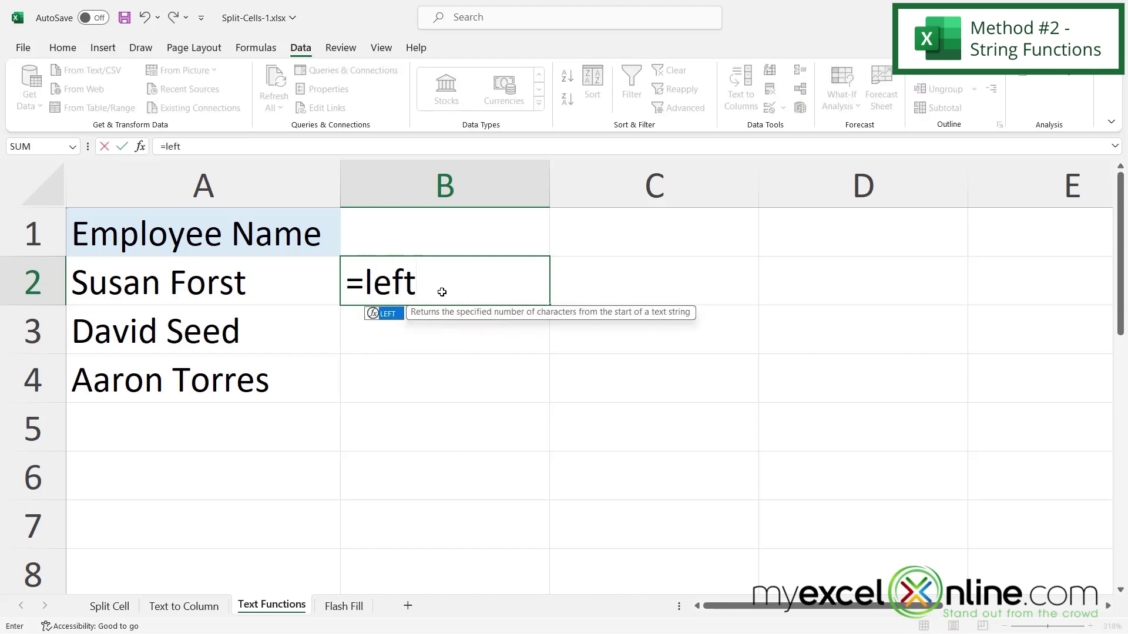
pyautogui.write('(')
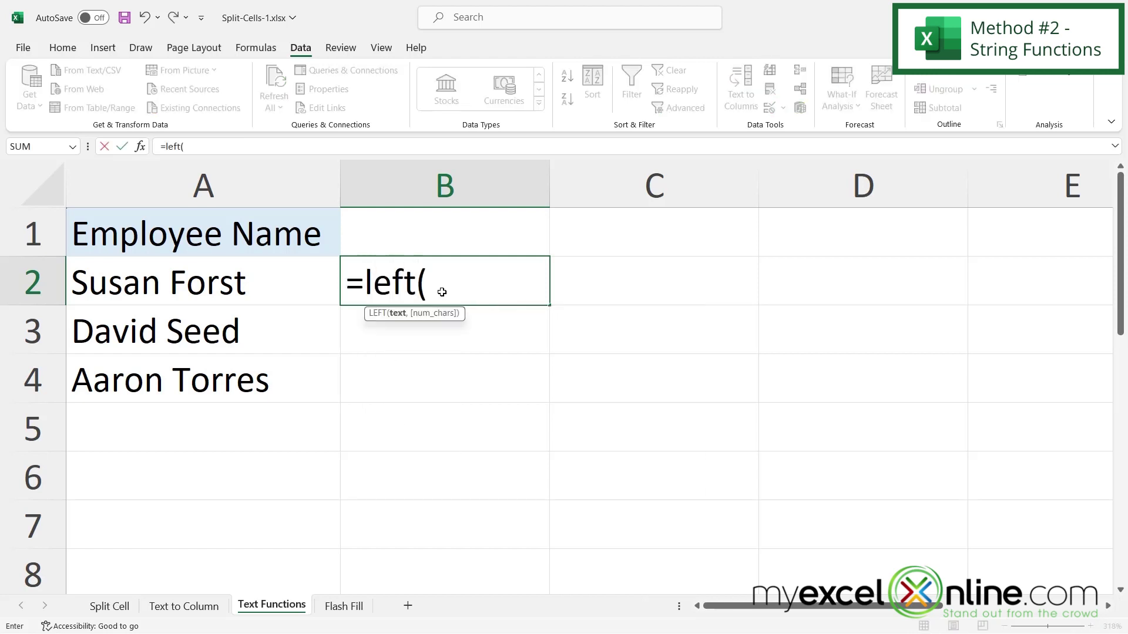
pyautogui.click(157, 287)
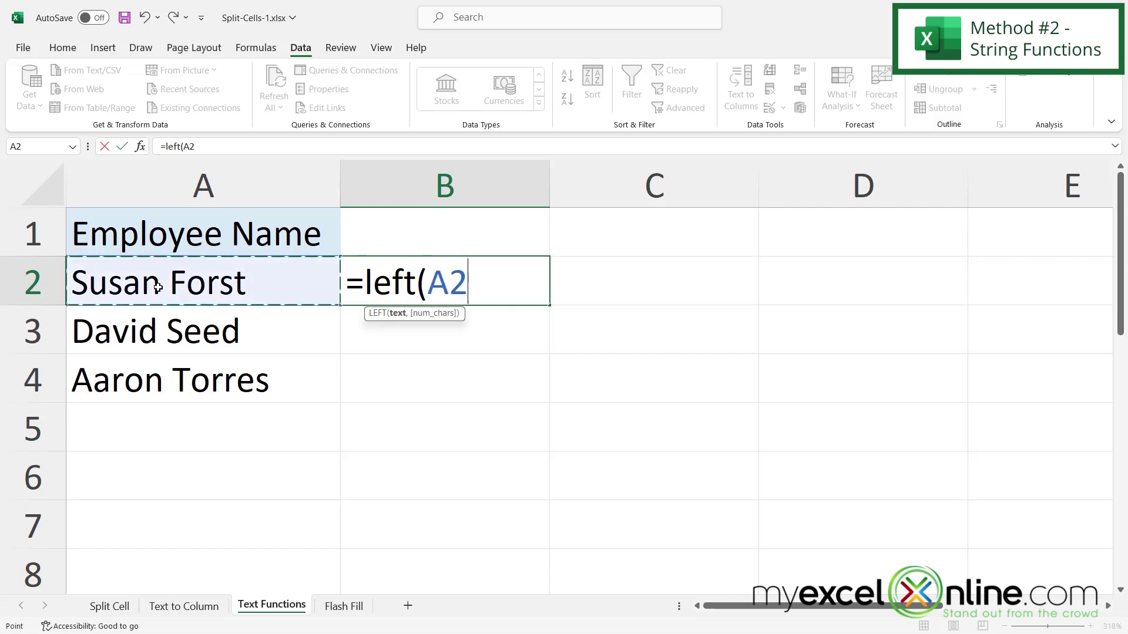
pyautogui.write(',')
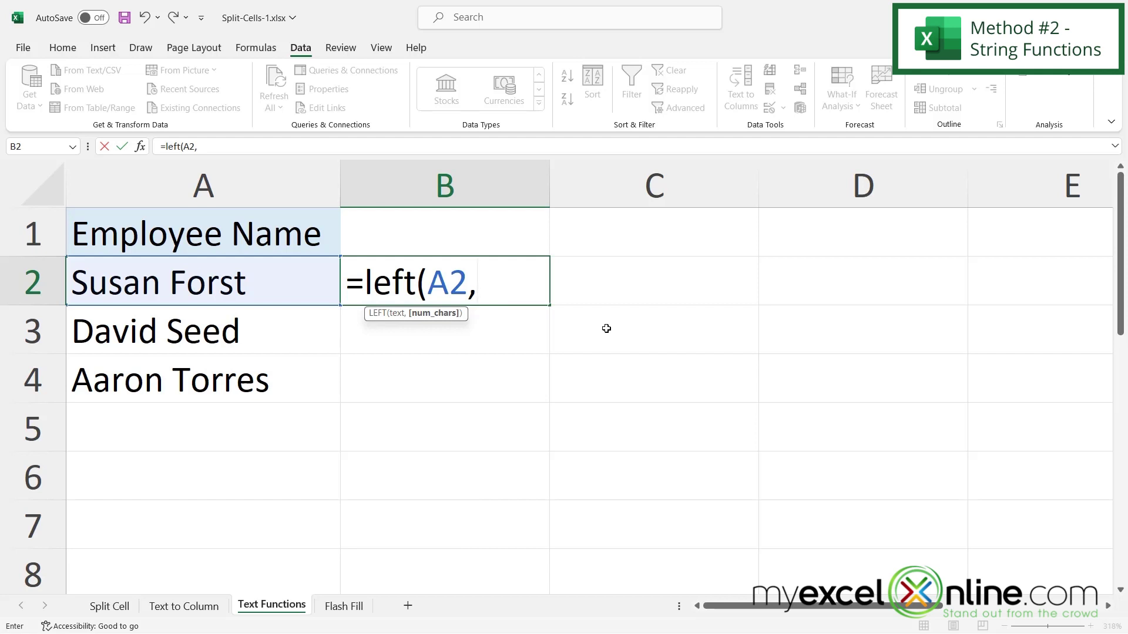
# - Complete B2 as =LEFT(A2,FIND(" ",A2)) to return the first name
pyautogui.write('find')
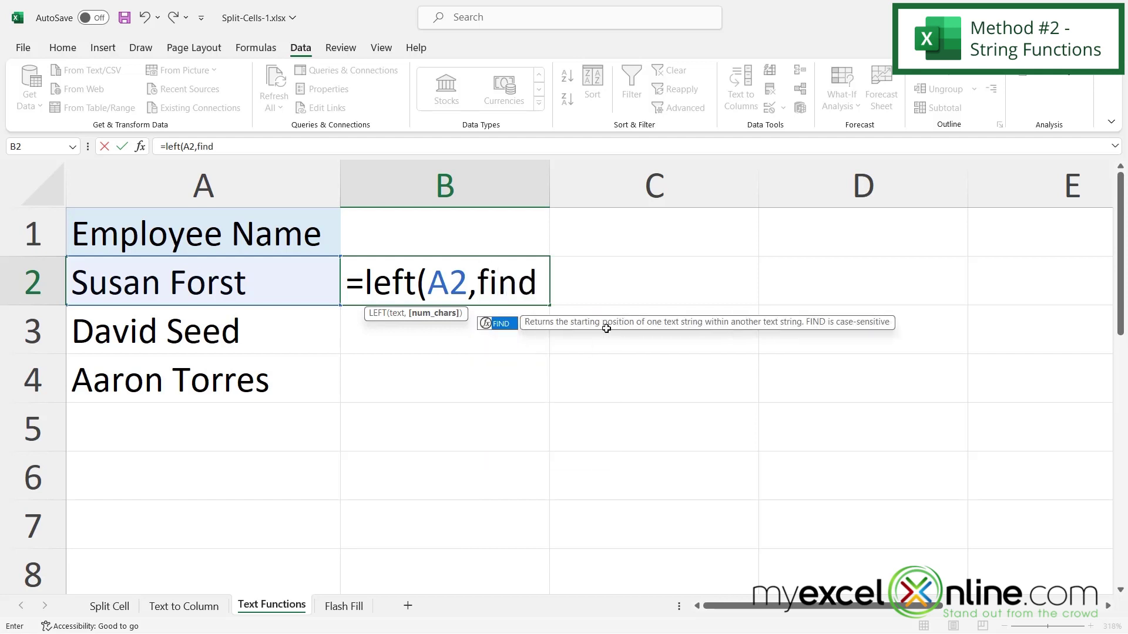
pyautogui.write('(')
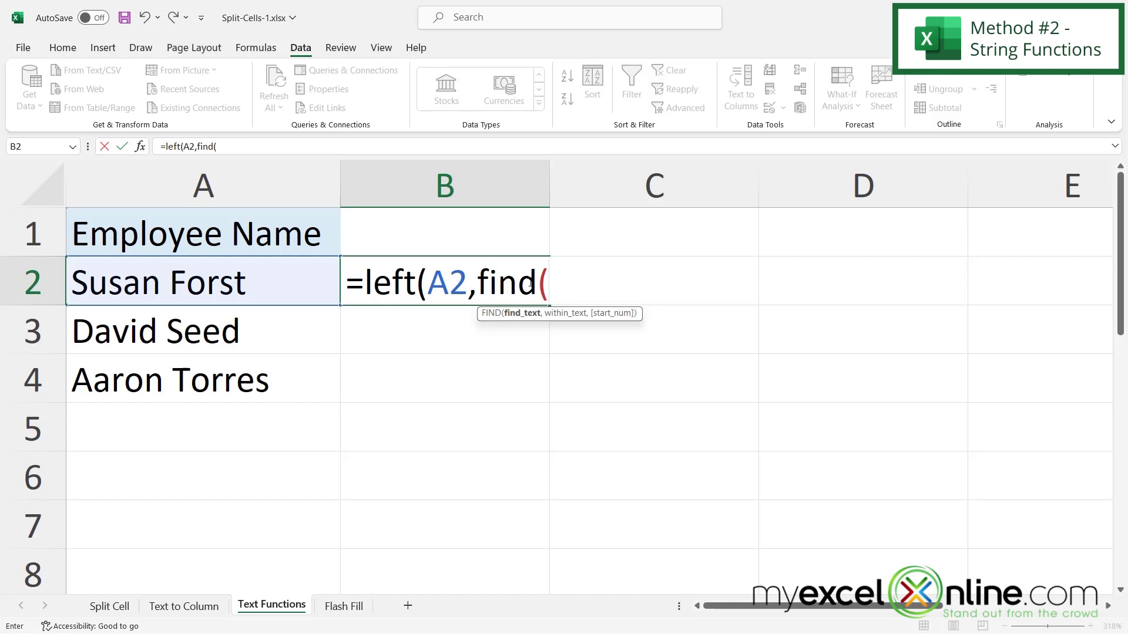
pyautogui.write('" "')
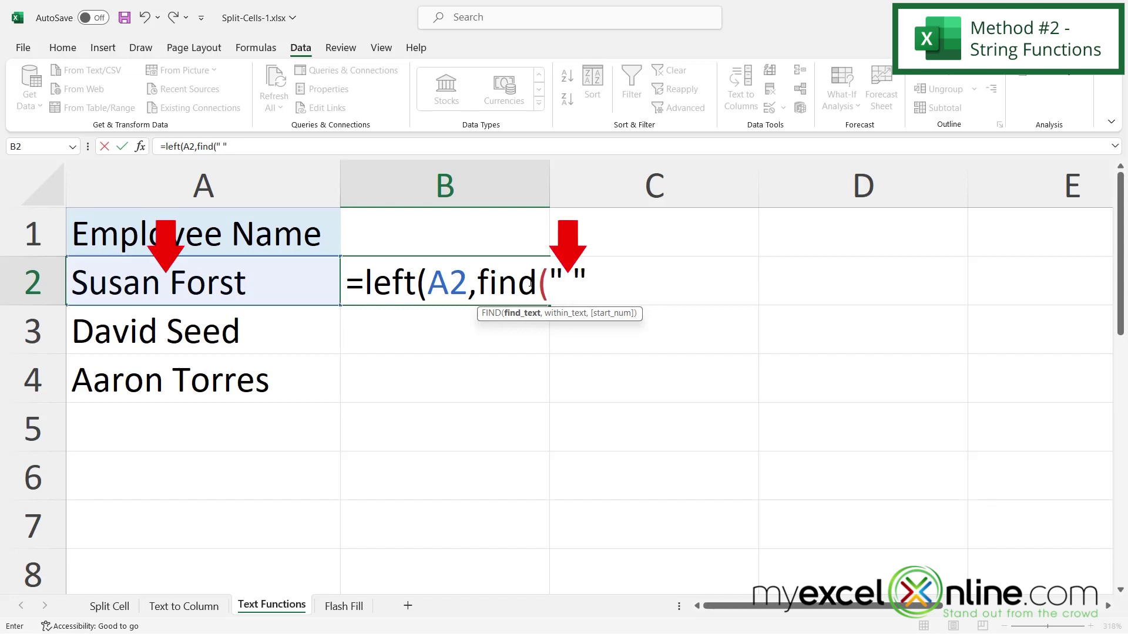
pyautogui.write(',')
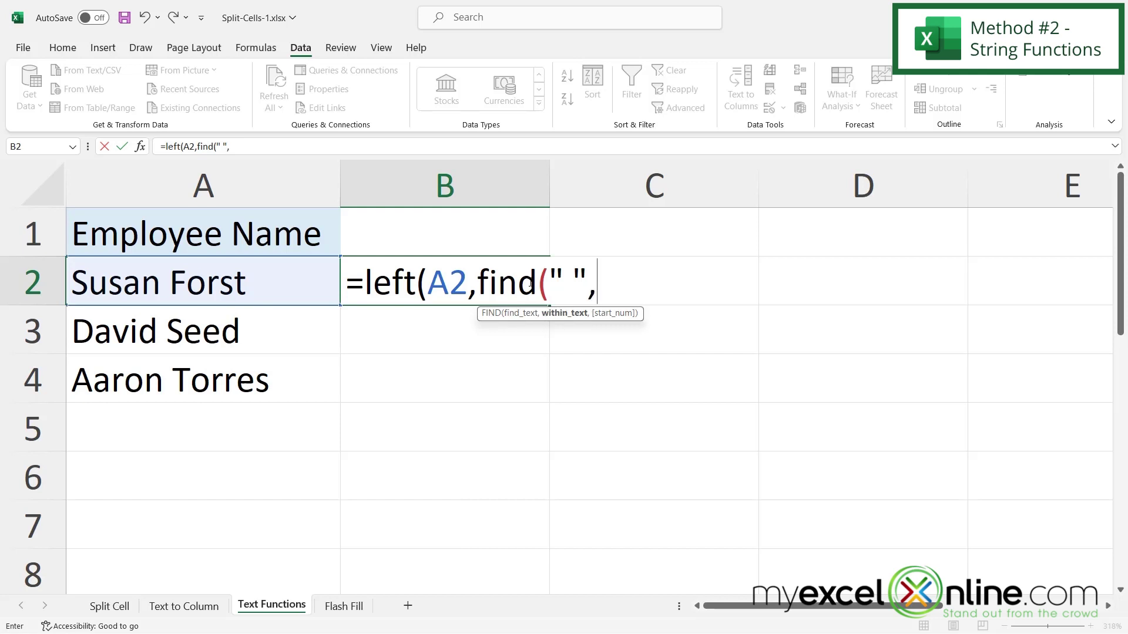
pyautogui.click(195, 282)
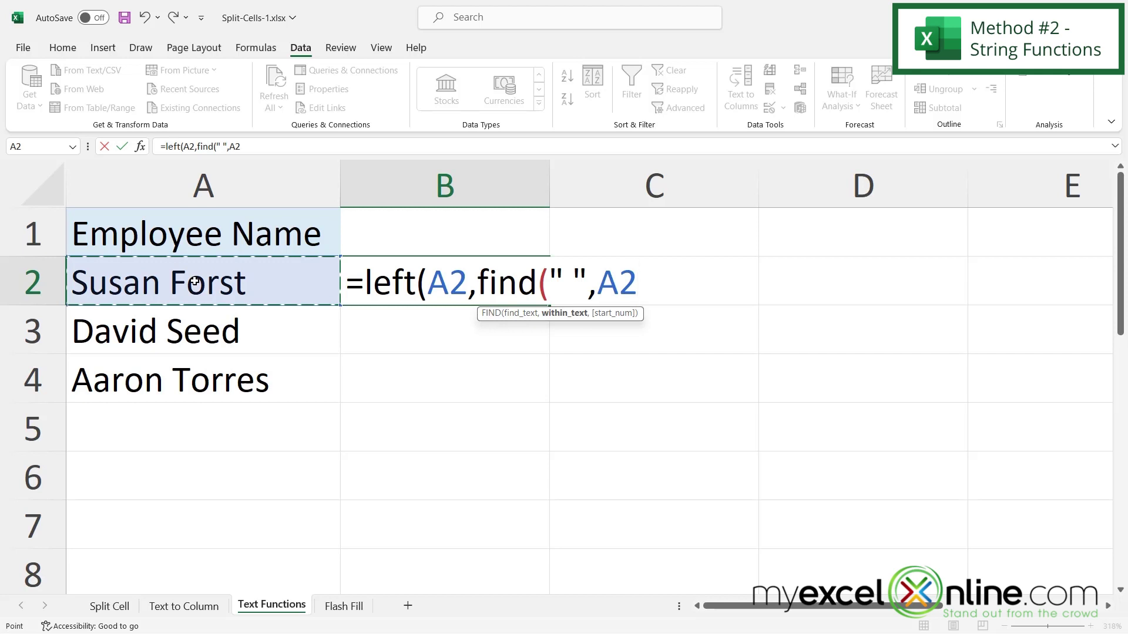
pyautogui.write(')')
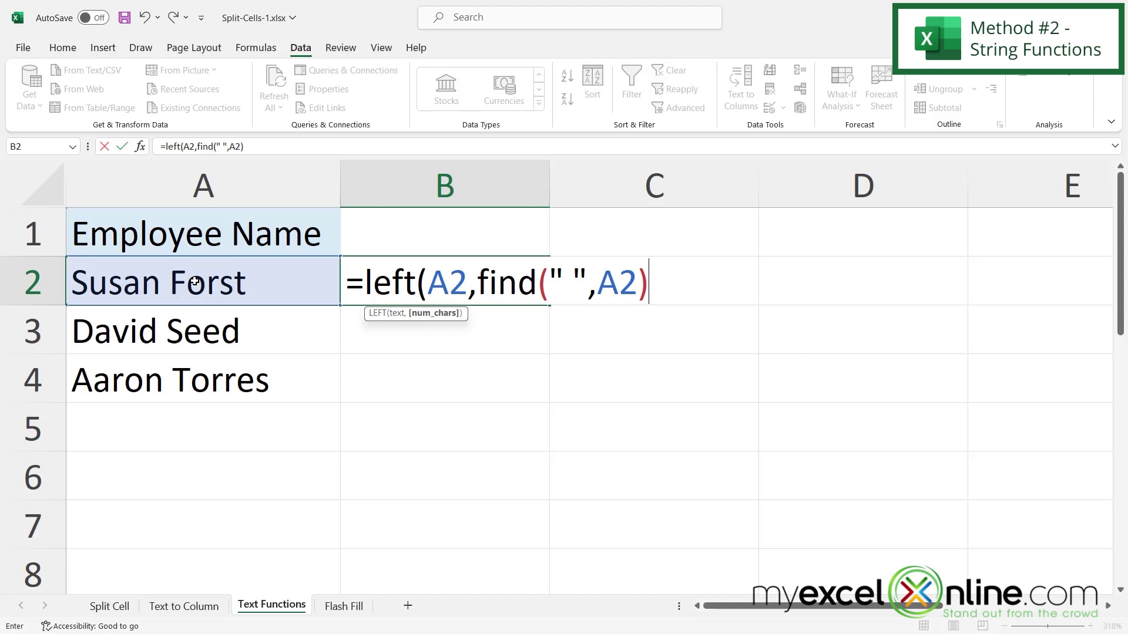
pyautogui.write(')')
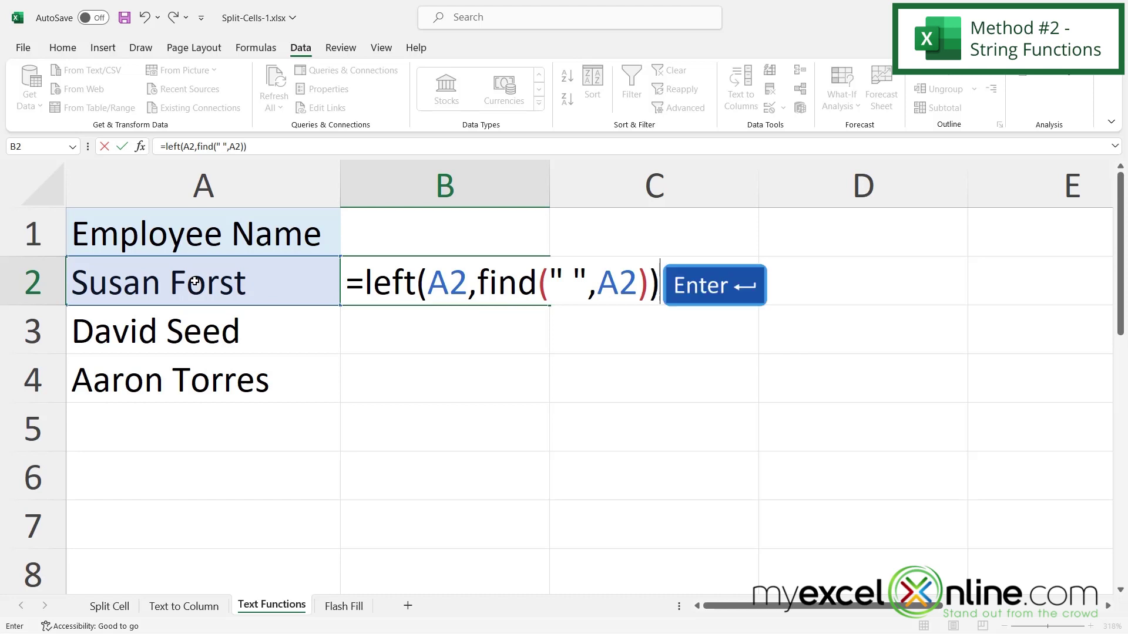
pyautogui.press('Return')
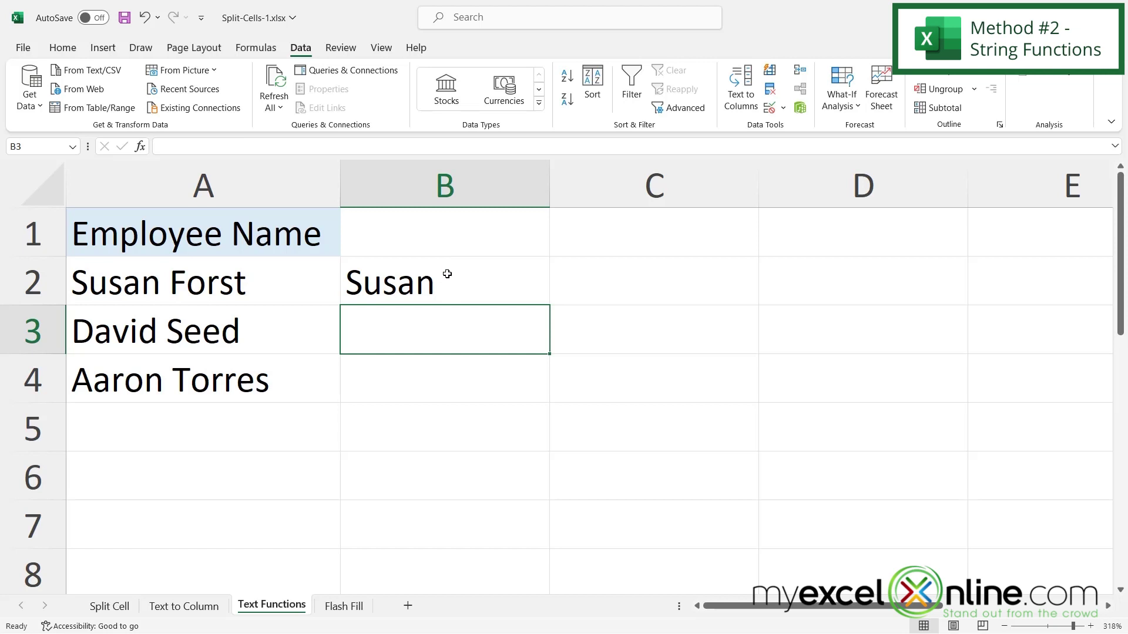
pyautogui.click(635, 277)
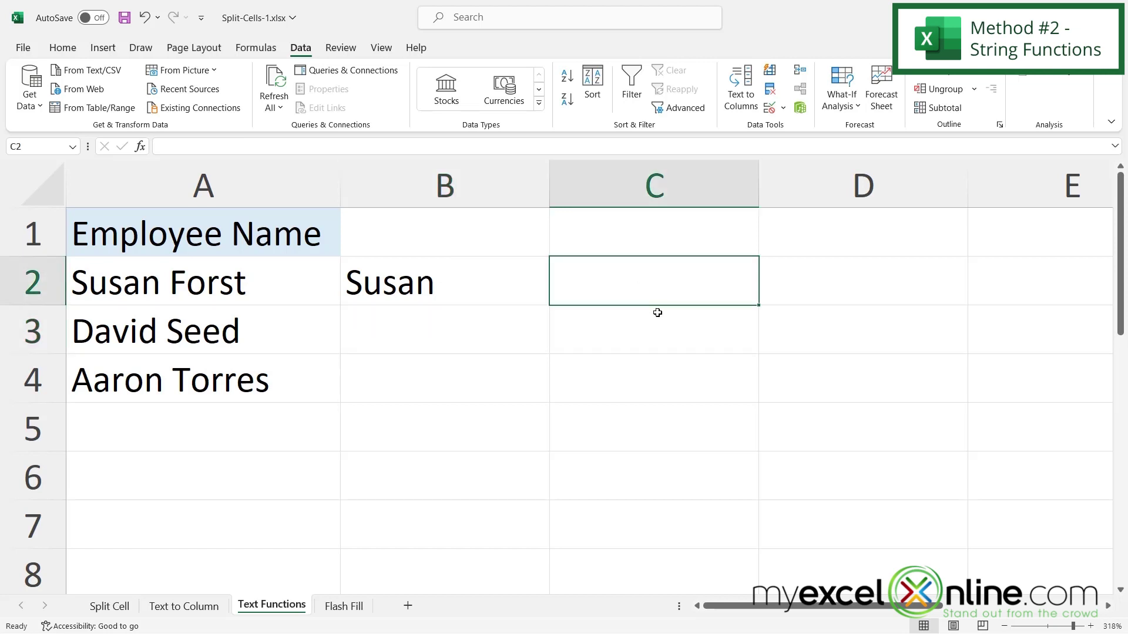
# - Enter =RIGHT(B2,1) in C2 to check the first name's last character
pyautogui.write('=right')
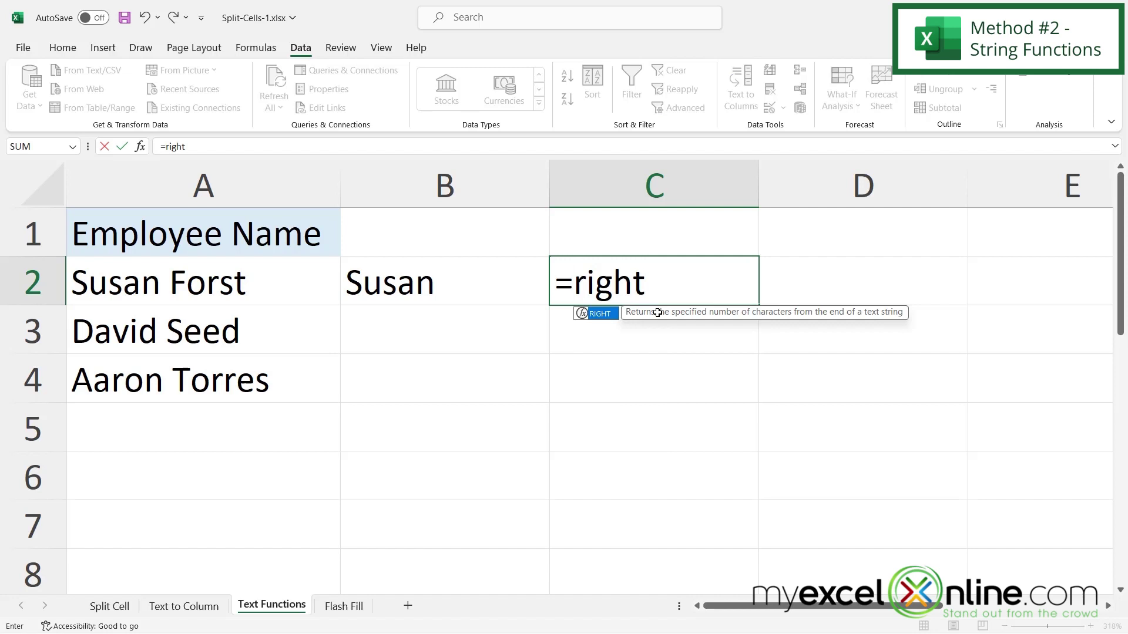
pyautogui.write('(')
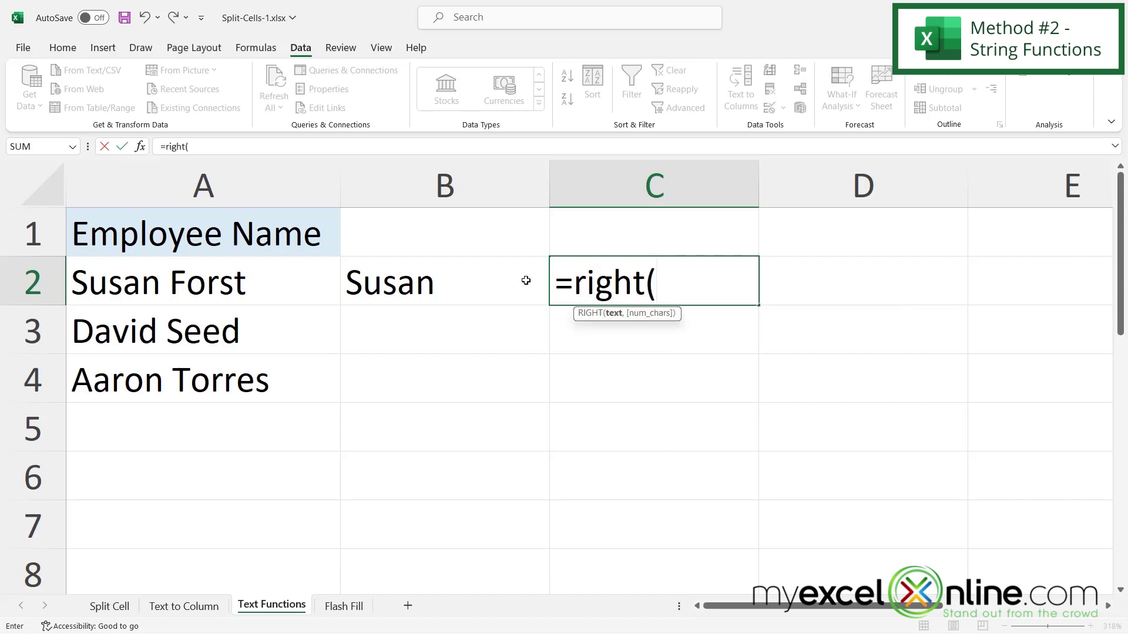
pyautogui.click(448, 280)
pyautogui.write(',1')
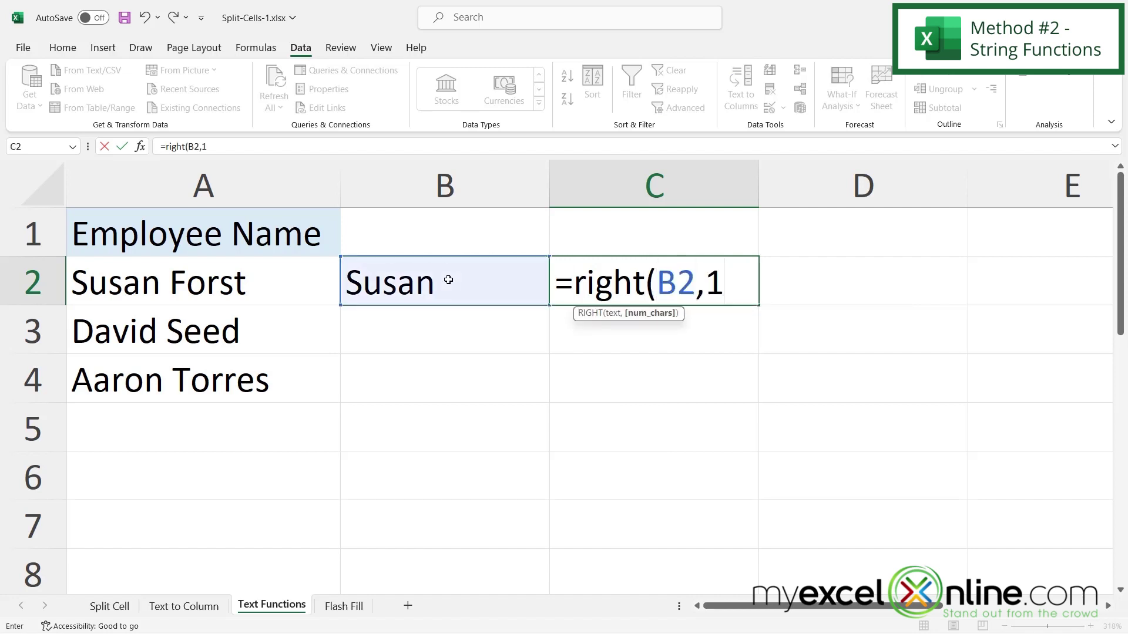
pyautogui.write(')')
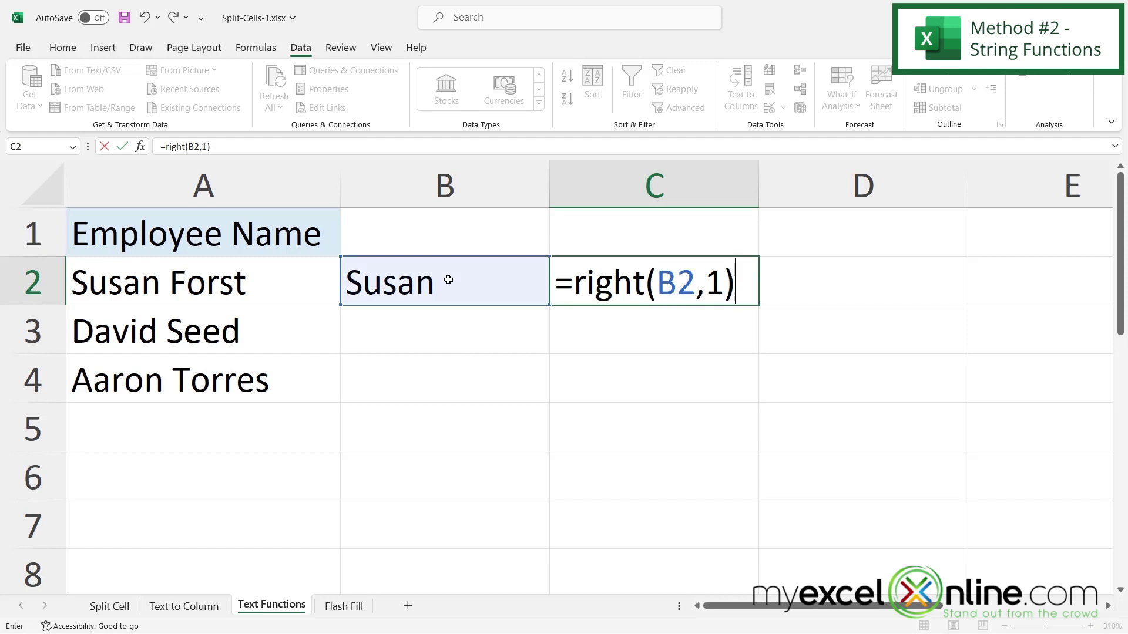
pyautogui.press('Return')
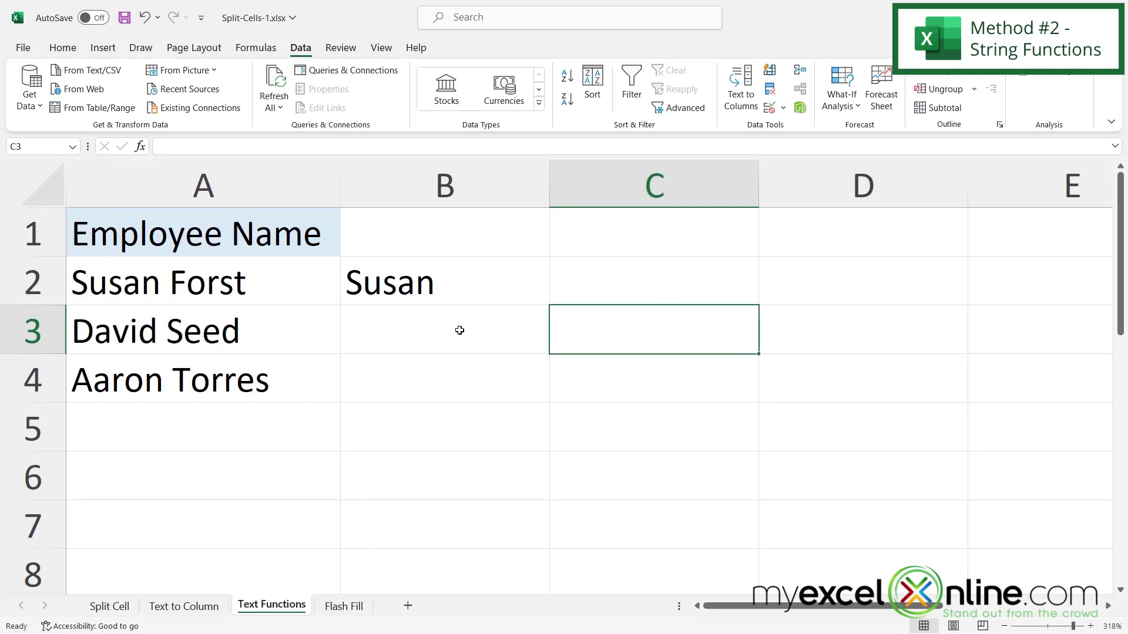
# - Add -1 after FIND in B2's formula so the first name drops the trailing space
pyautogui.click(413, 288)
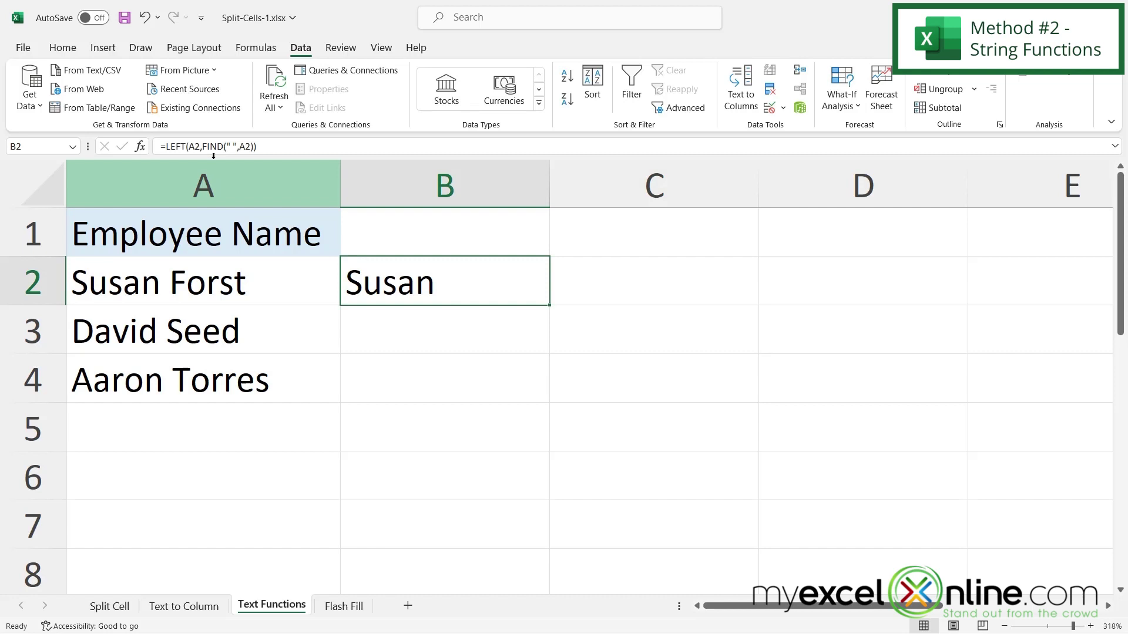
pyautogui.click(254, 146)
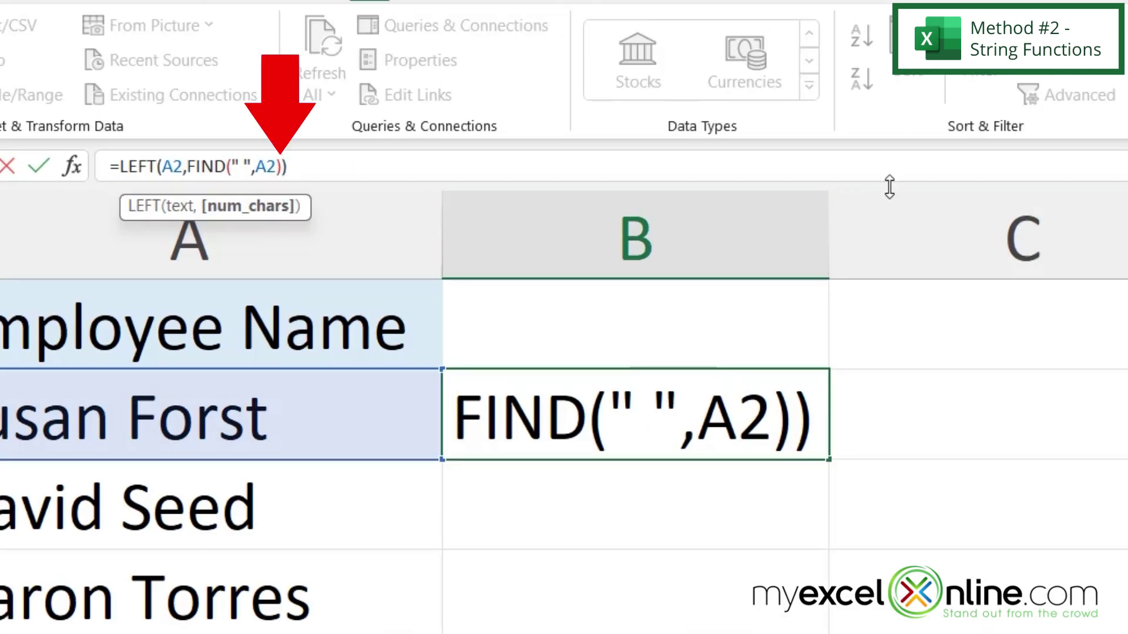
pyautogui.write('-1')
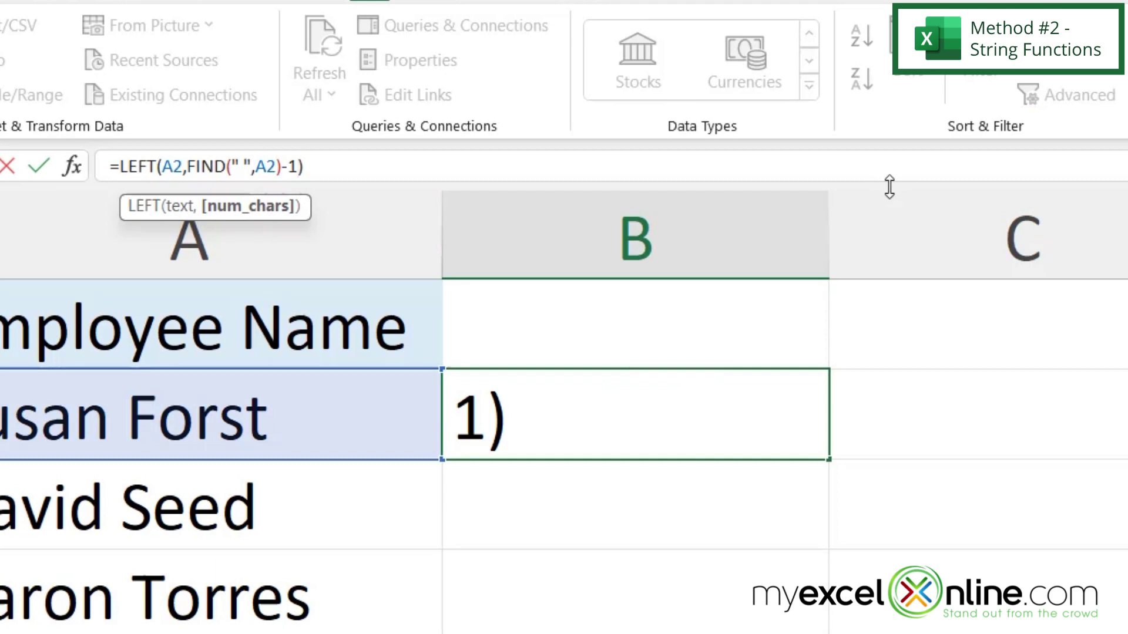
pyautogui.press('Return')
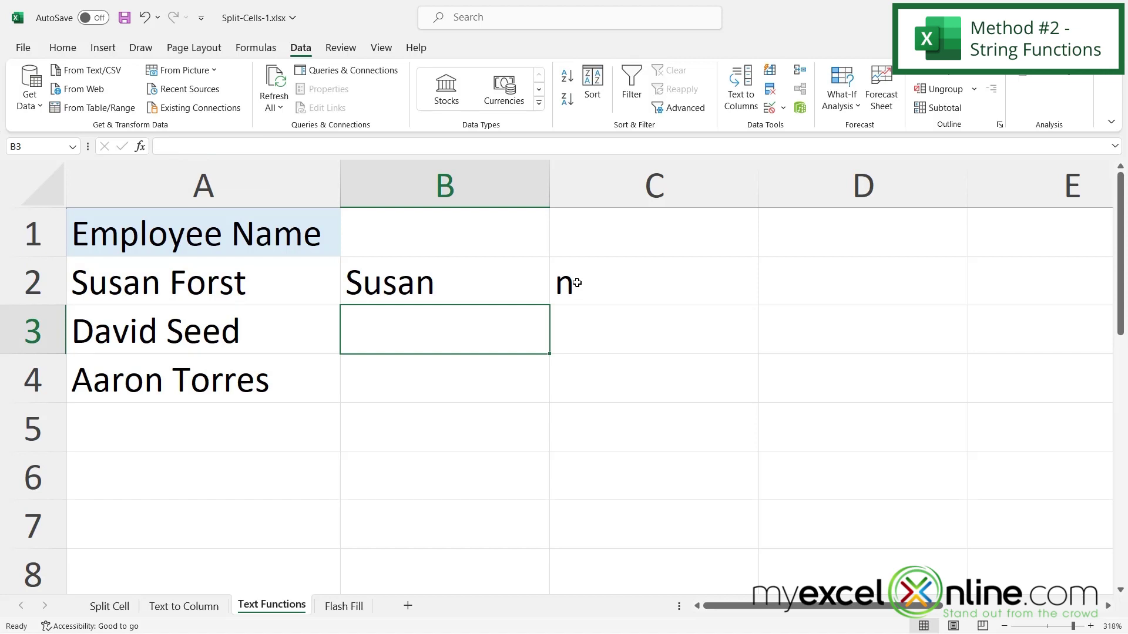
pyautogui.click(579, 283)
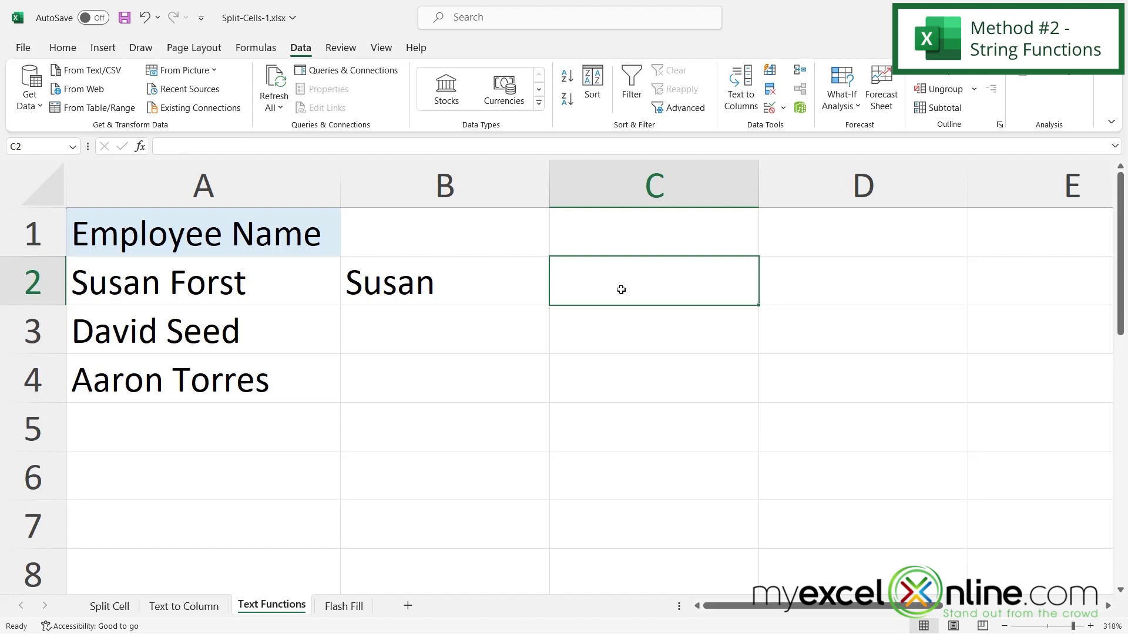
# - Start the last-name formula =RIGHT(A2, in C2
pyautogui.write('=RIGHT(')
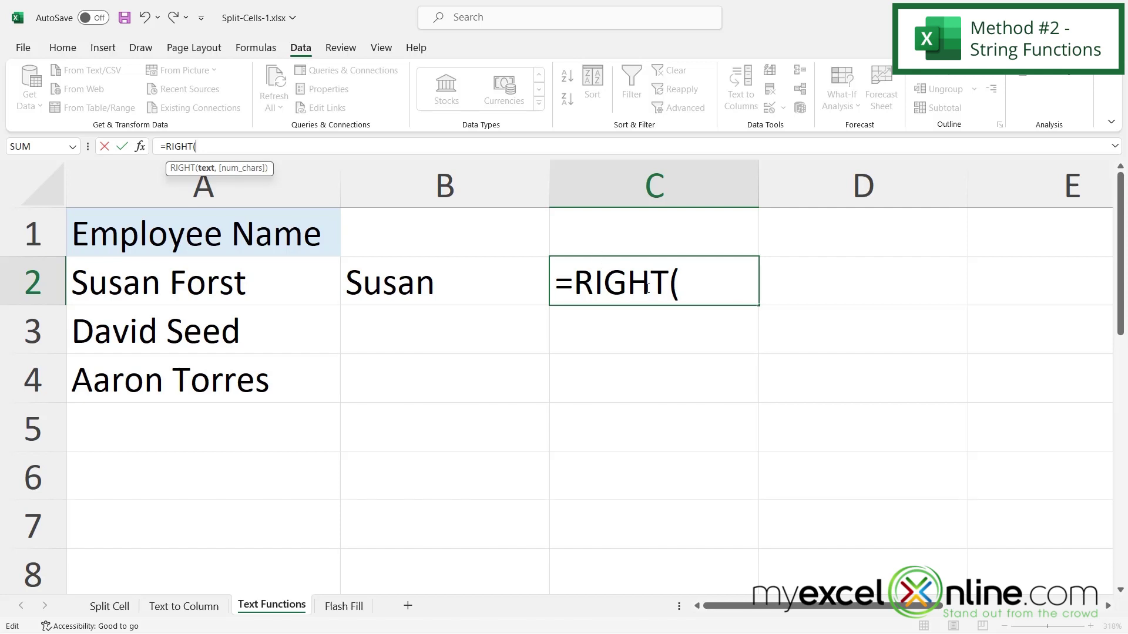
pyautogui.click(132, 278)
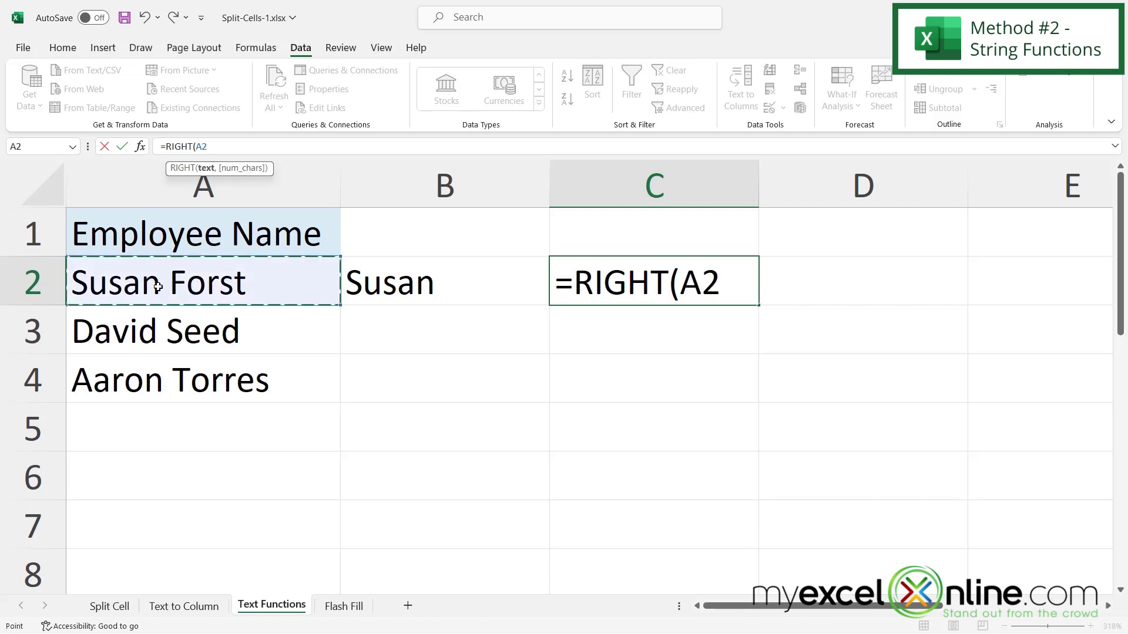
pyautogui.write(',')
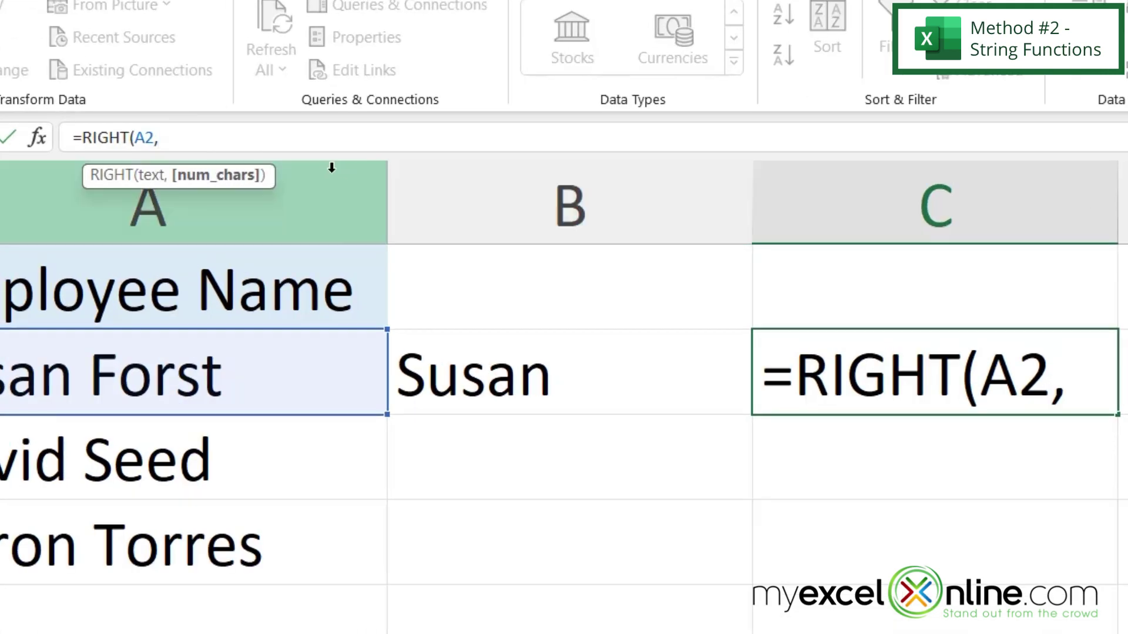
# - Finish C2 as =RIGHT(A2,LEN(A2)-FIND(" ",A2)) so it returns the last name from A2
pyautogui.write('len(')
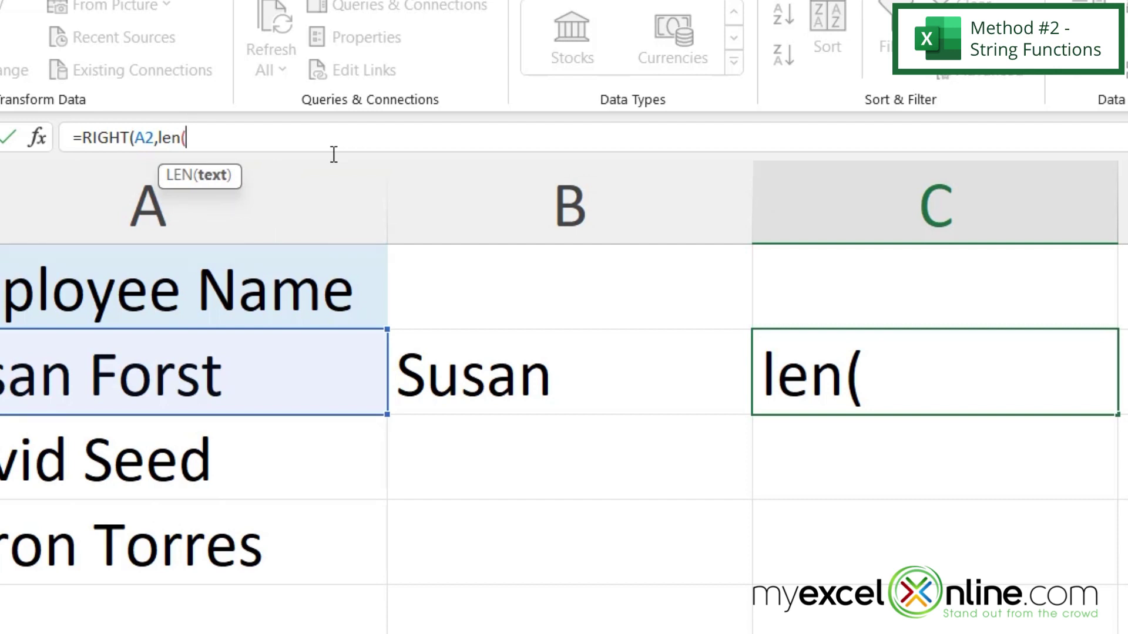
pyautogui.click(47, 375)
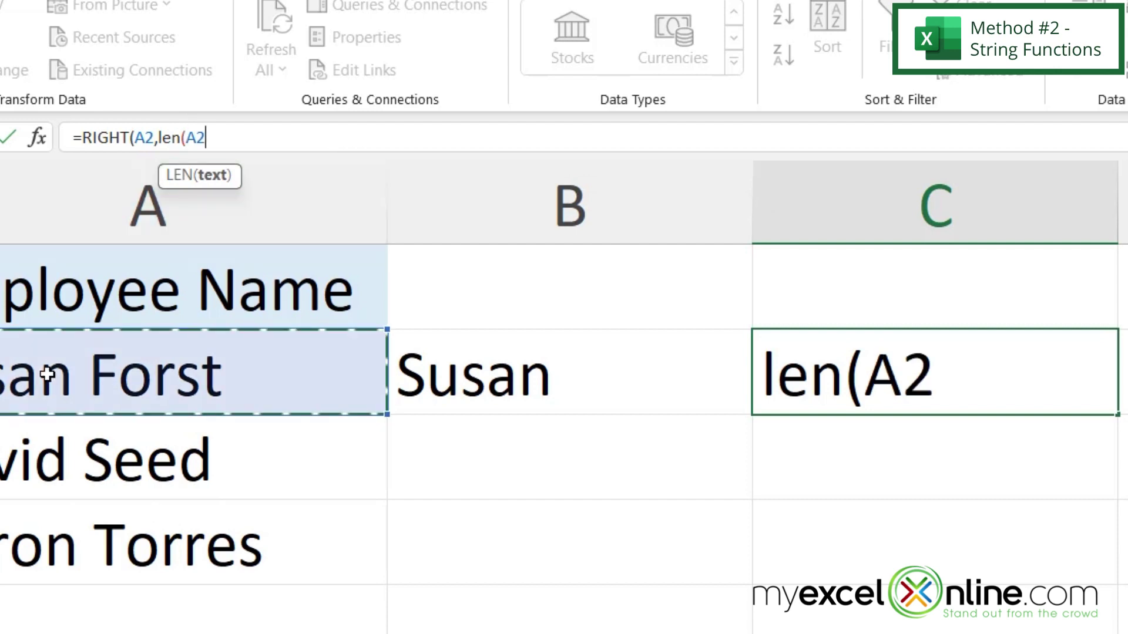
pyautogui.write(')')
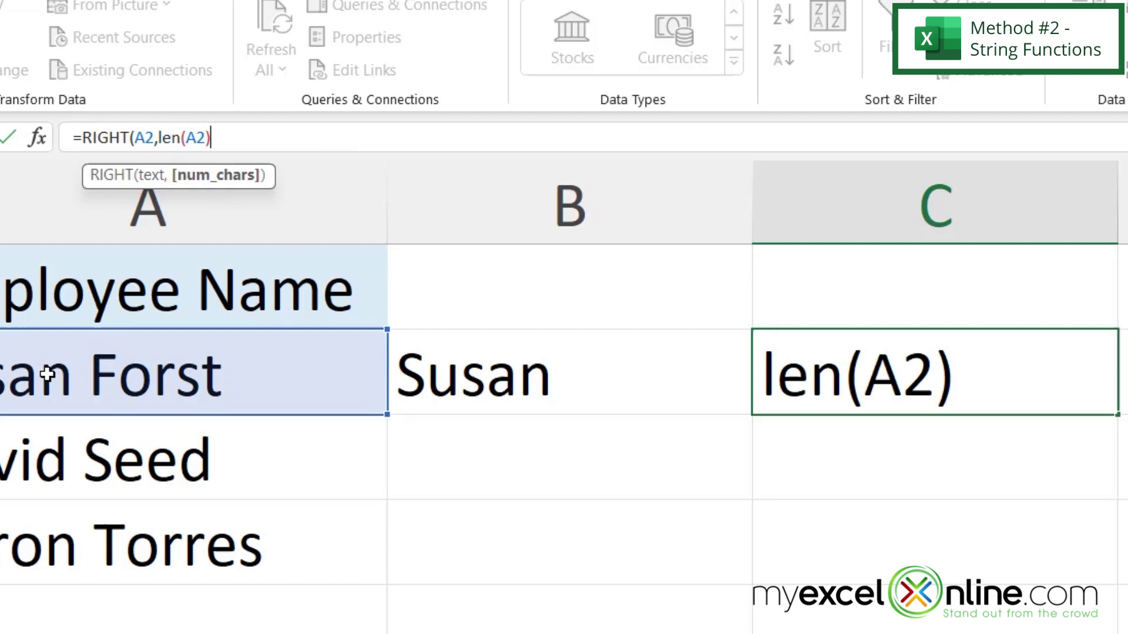
pyautogui.write('-f')
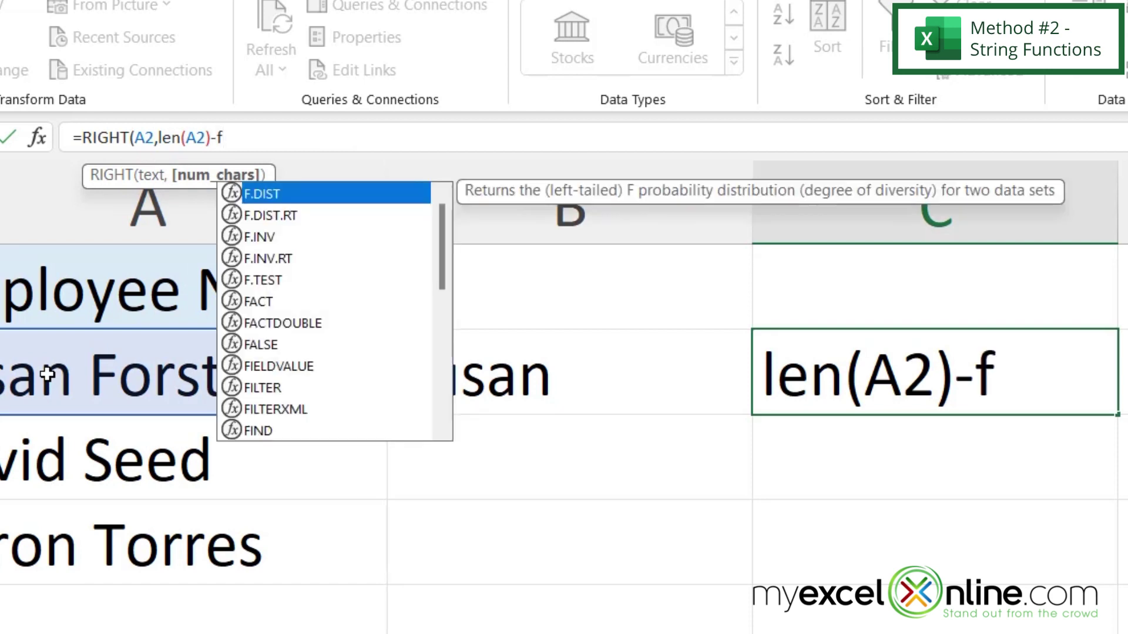
pyautogui.write('ind(')
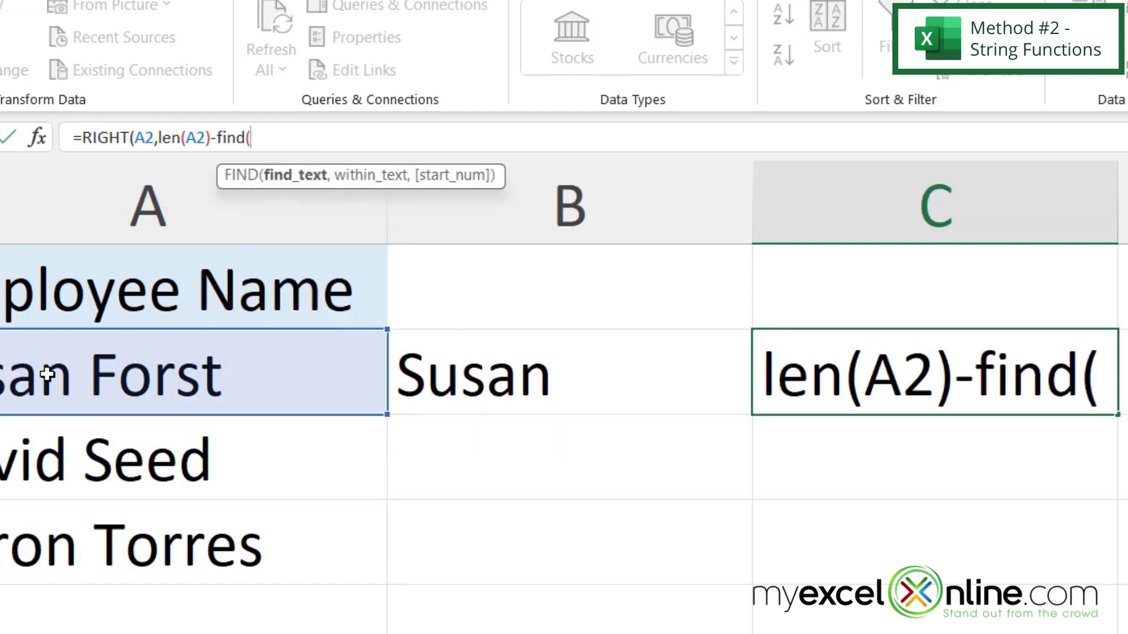
pyautogui.write('" ')
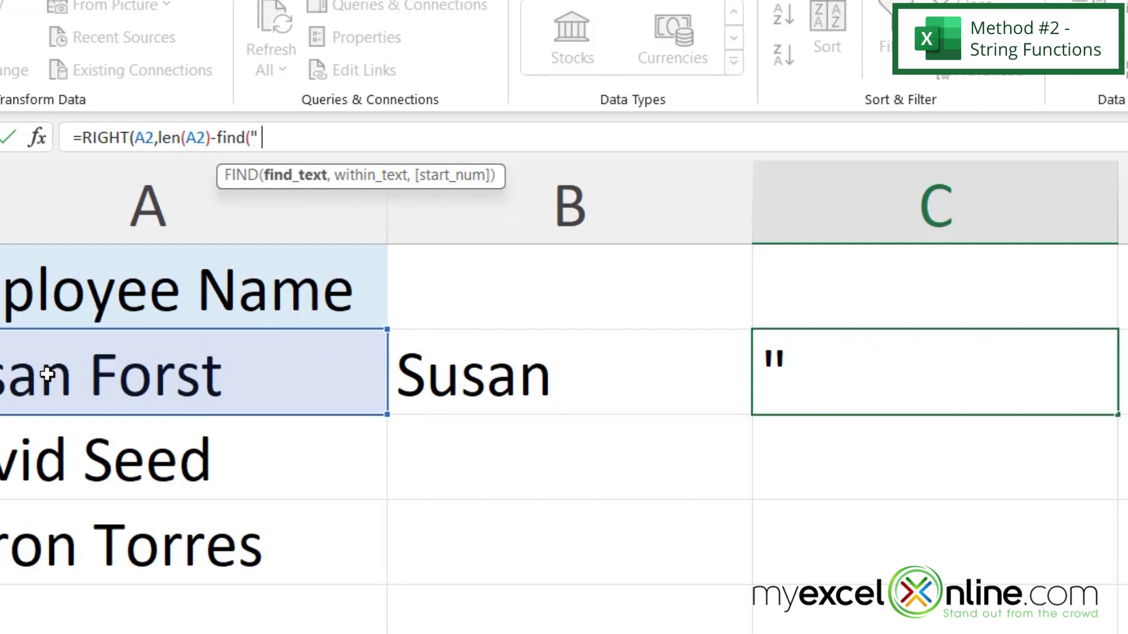
pyautogui.write('",')
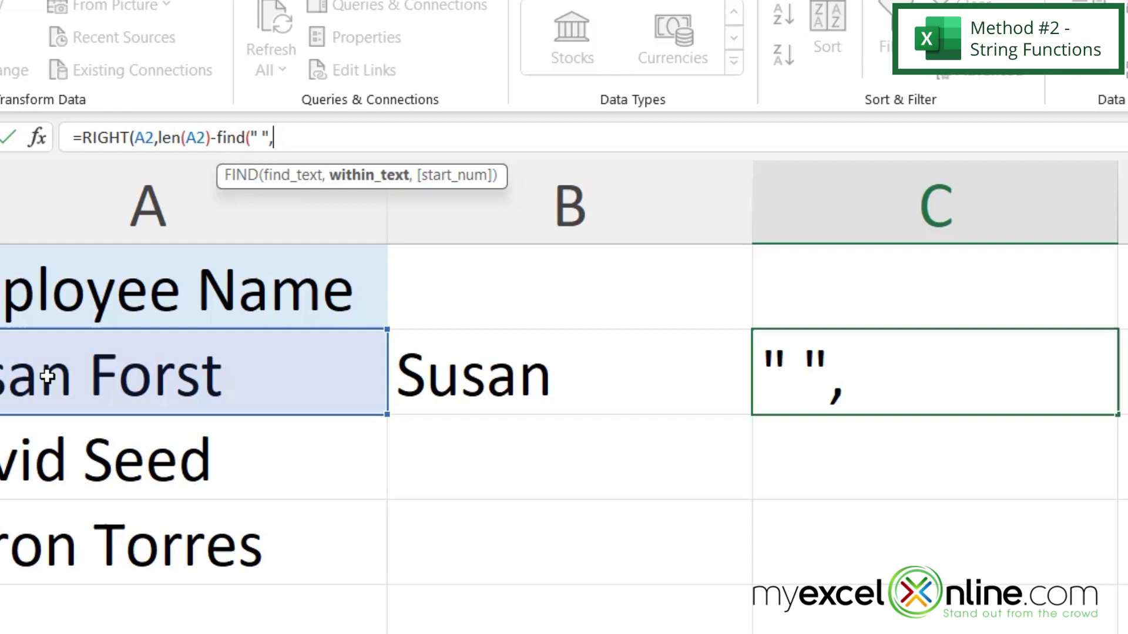
pyautogui.click(47, 376)
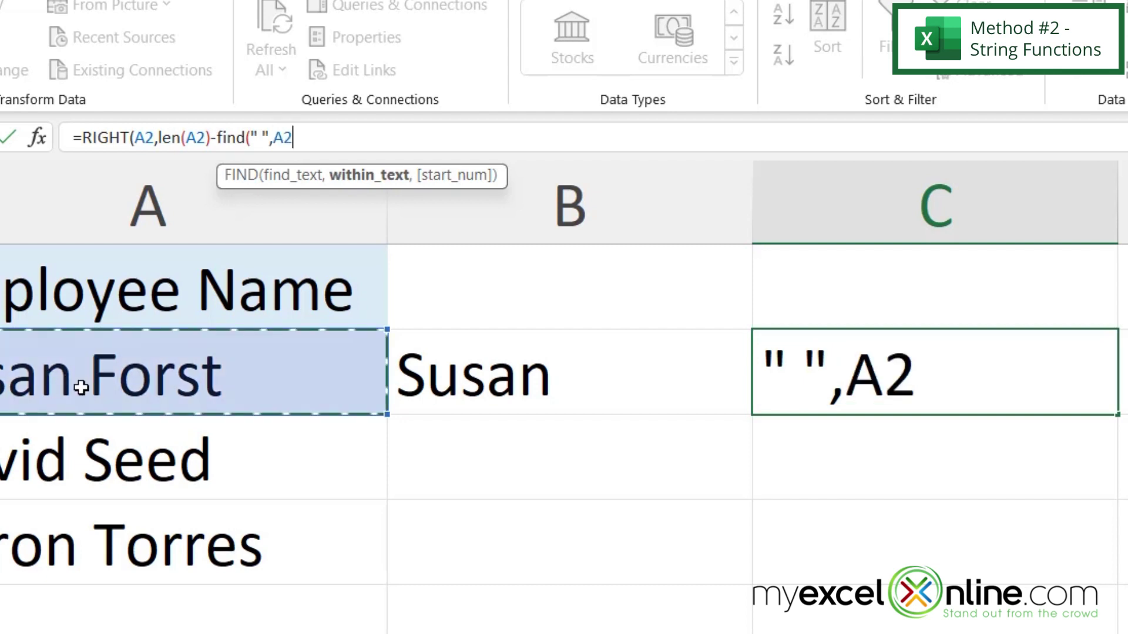
pyautogui.write(')')
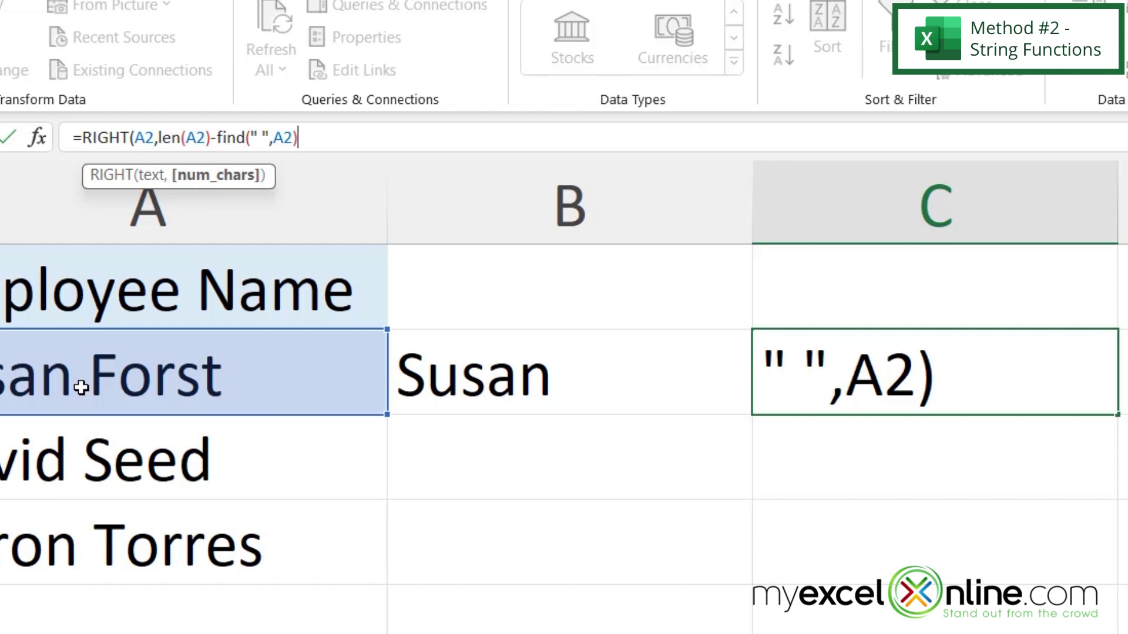
pyautogui.write(')')
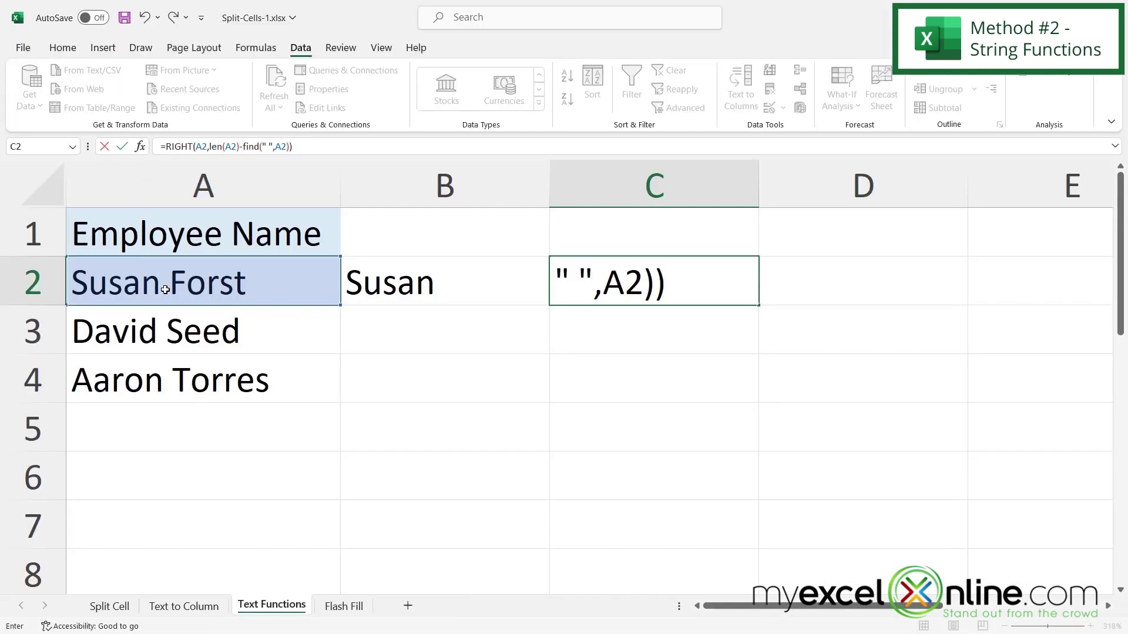
pyautogui.press('Return')
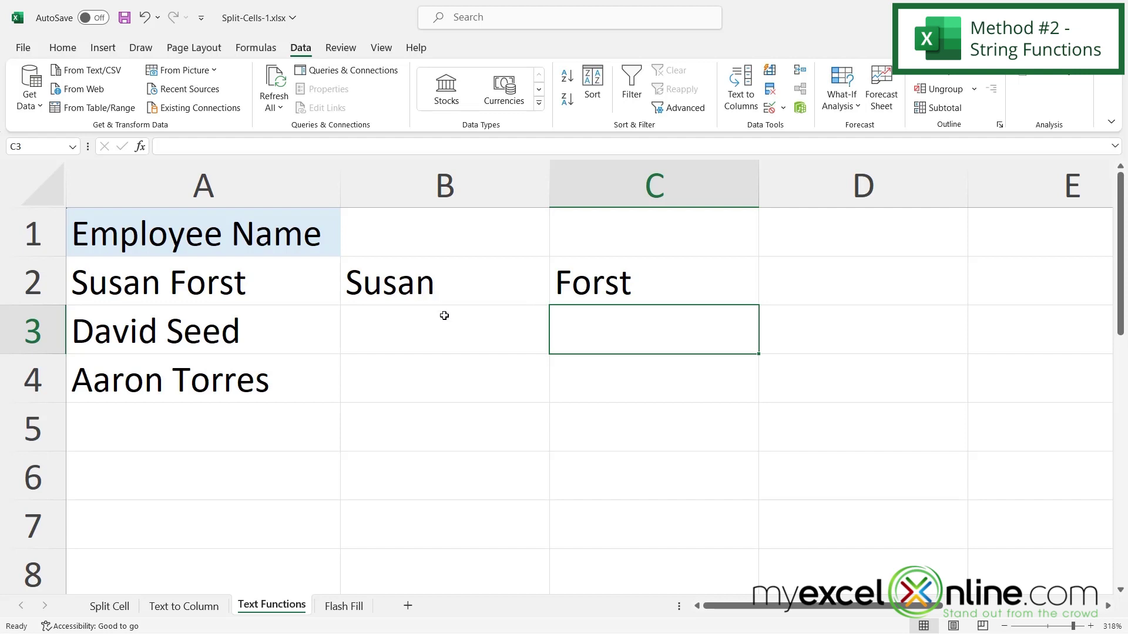
# - Fill the B2:C2 first- and last-name formulas down through row 4
pyautogui.click(502, 297)
pyautogui.moveTo(503, 298); pyautogui.dragTo(608, 281)
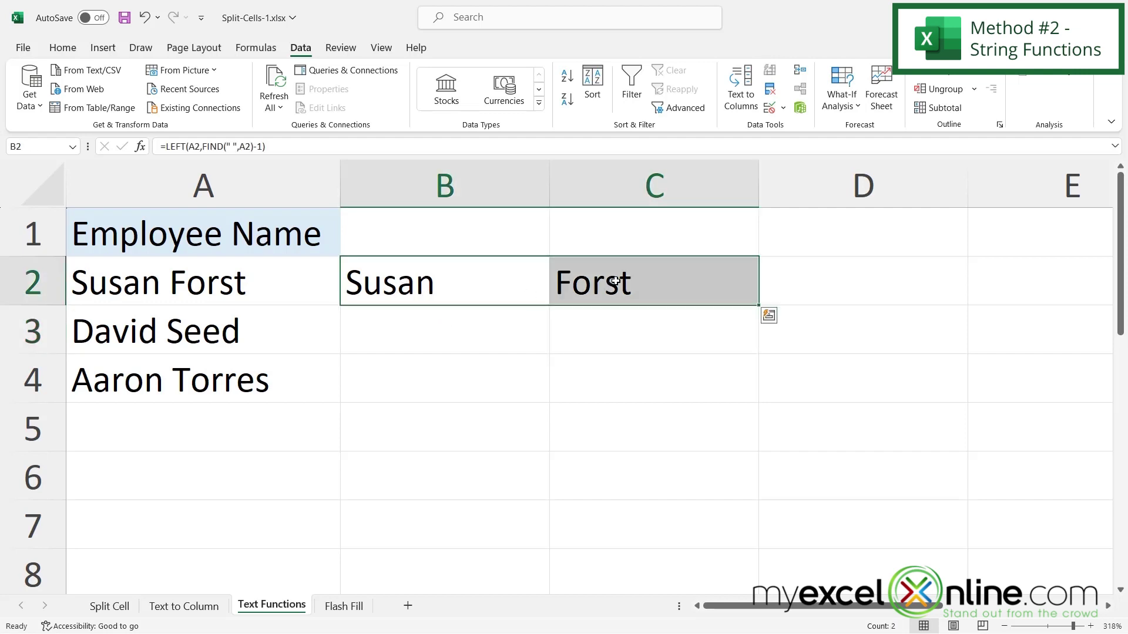
pyautogui.doubleClick(758, 306)
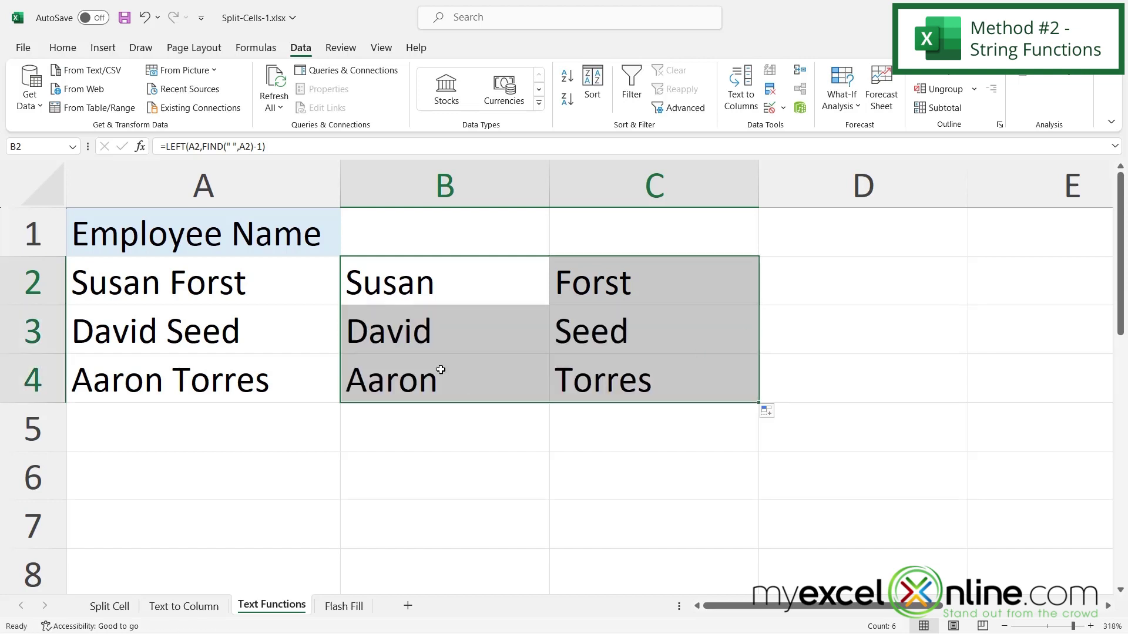